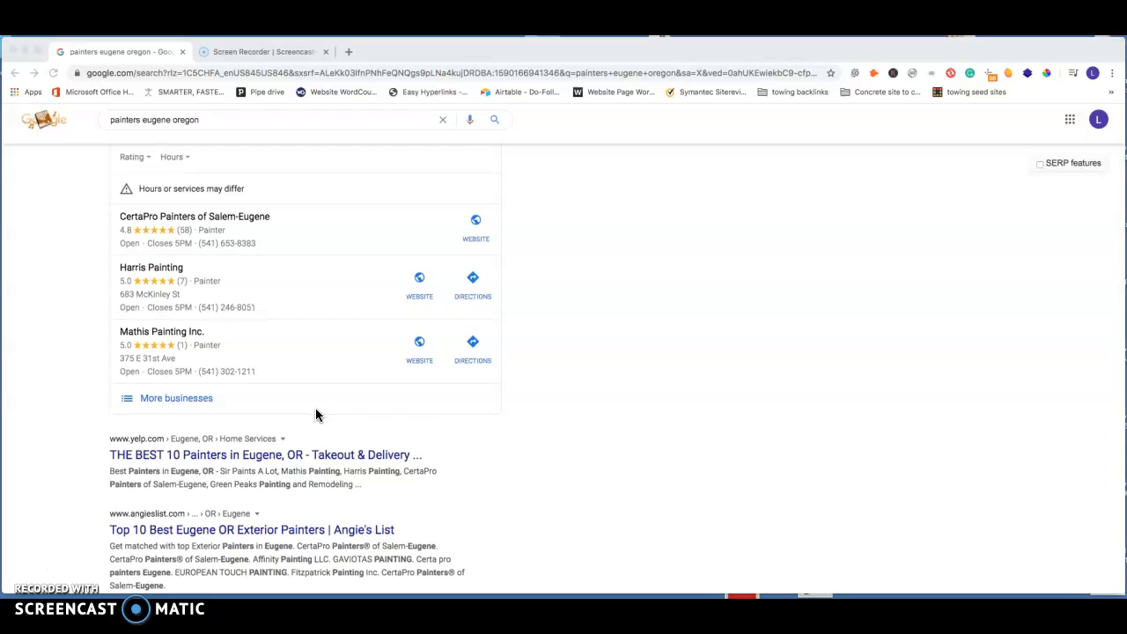
Step: Look through the search results for painters in Eugene, Oregon, covering the map listings, organic results and ads
{"action": "scroll", "coordinate": [317, 411], "scroll_direction": "down", "scroll_amount": 6}
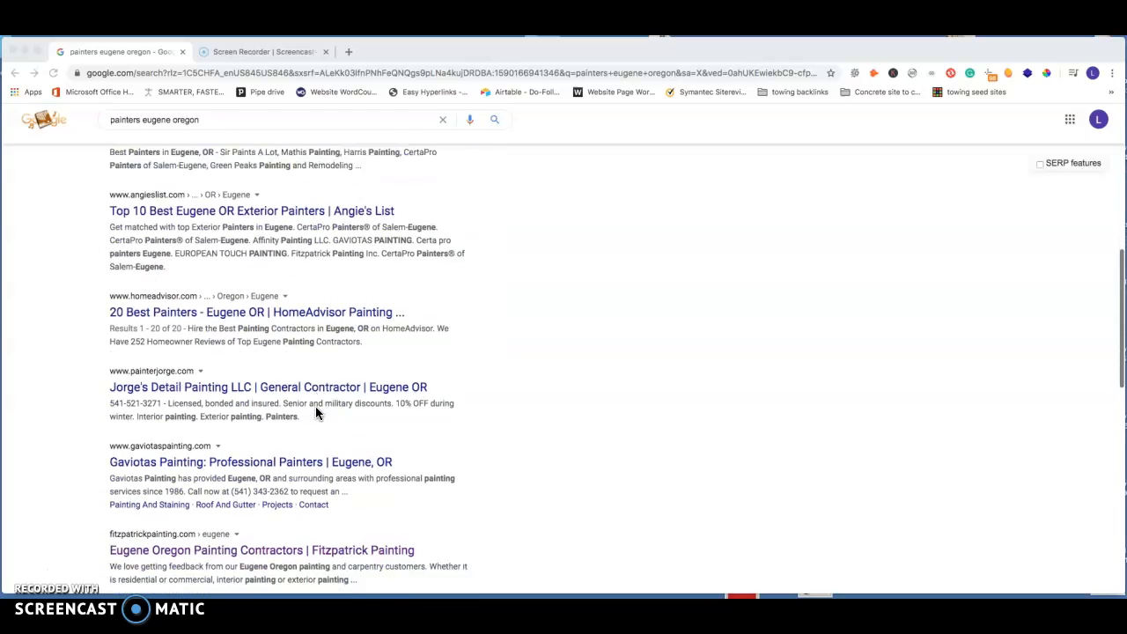
{"action": "scroll", "coordinate": [317, 411], "scroll_direction": "down", "scroll_amount": 3}
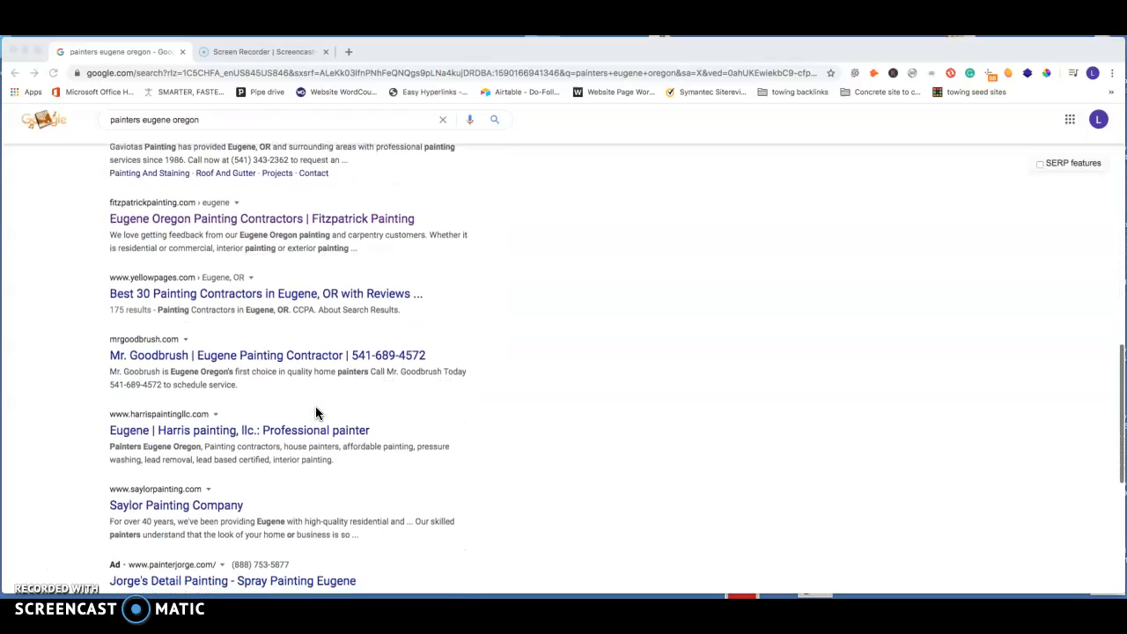
{"action": "scroll", "coordinate": [317, 411], "scroll_direction": "up", "scroll_amount": 10}
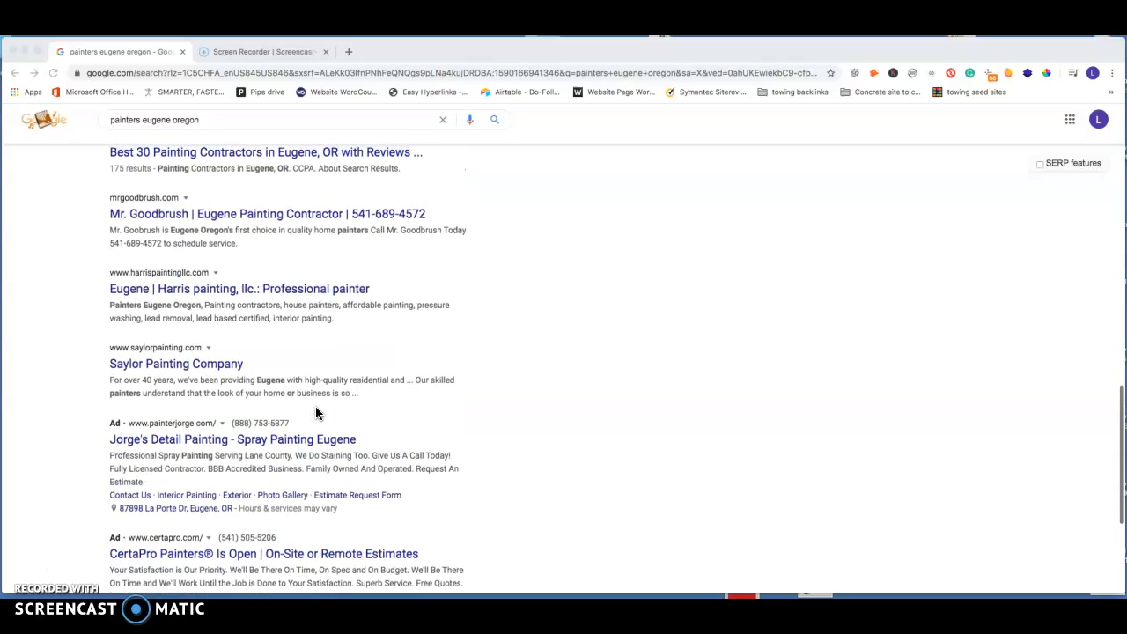
{"action": "scroll", "coordinate": [317, 412], "scroll_direction": "up", "scroll_amount": 3}
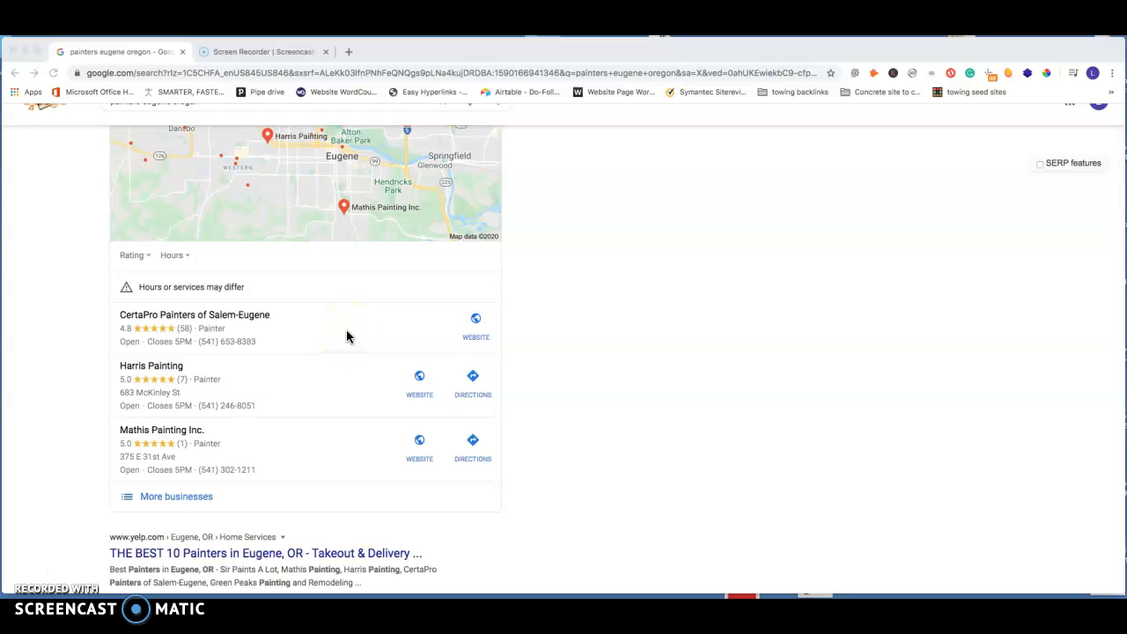
{"action": "scroll", "coordinate": [313, 344], "scroll_direction": "up", "scroll_amount": 1}
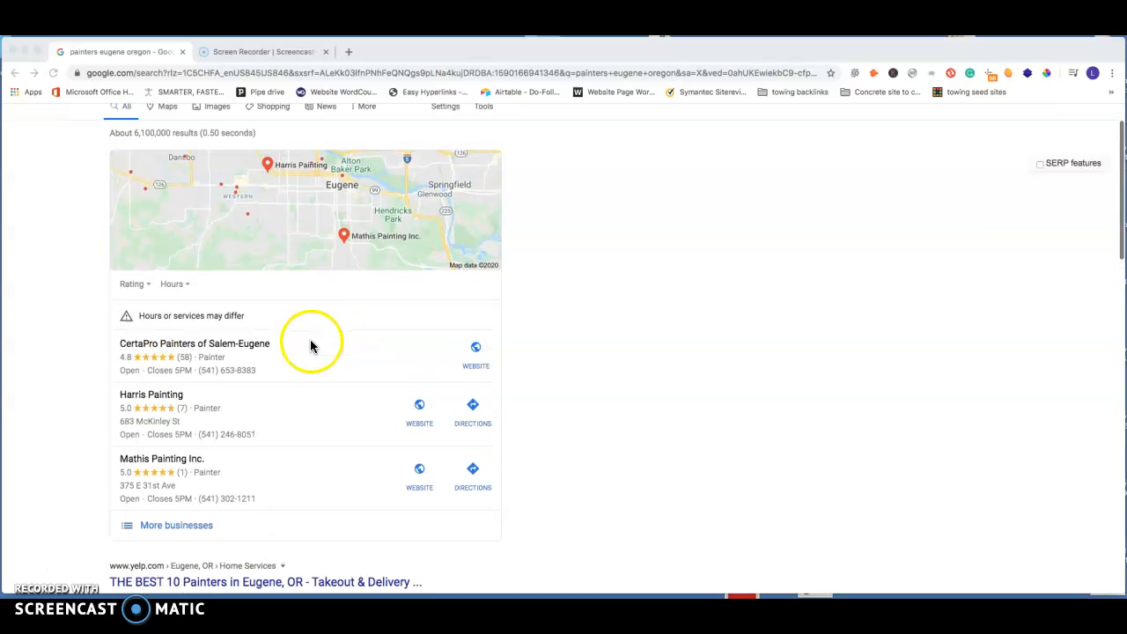
{"action": "scroll", "coordinate": [331, 344], "scroll_direction": "up", "scroll_amount": 2}
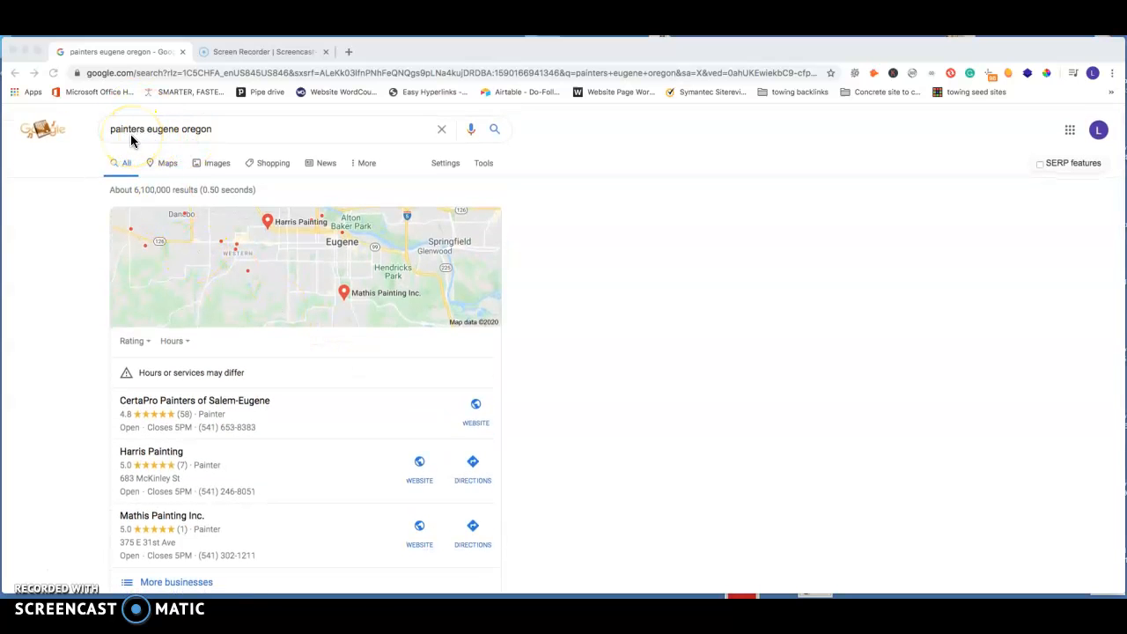
Step: Examine the full list of local painter businesses down to its page numbers, and return to the main search results
{"action": "scroll", "coordinate": [300, 357], "scroll_direction": "down", "scroll_amount": 1}
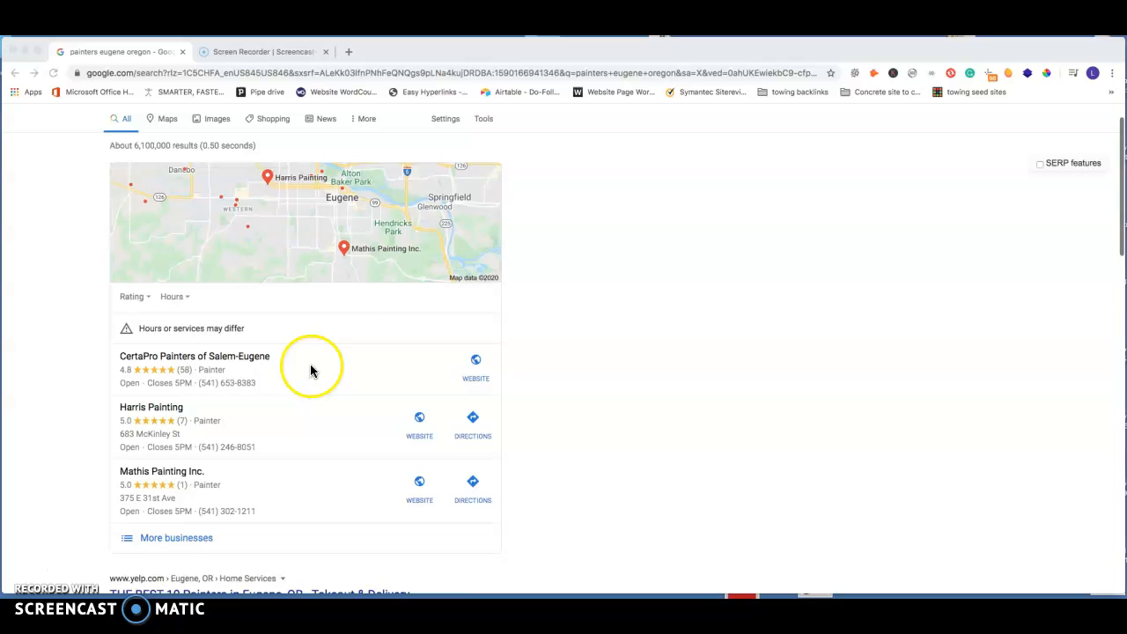
{"action": "left_click", "coordinate": [170, 539]}
{"action": "left_click", "coordinate": [188, 538]}
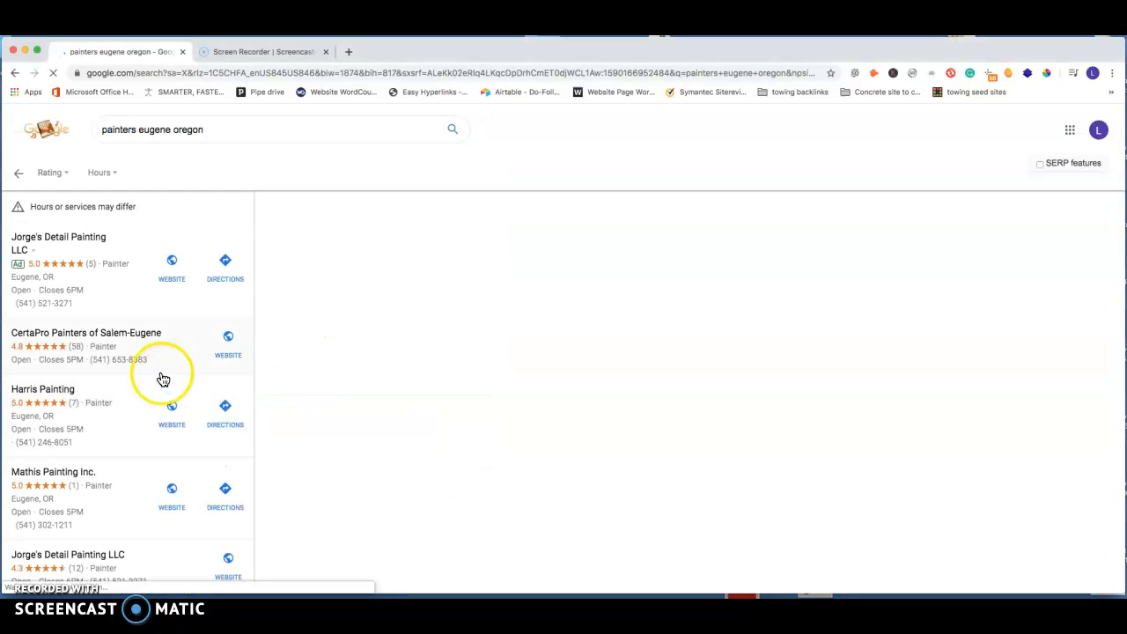
{"action": "scroll", "coordinate": [179, 340], "scroll_direction": "down", "scroll_amount": 12}
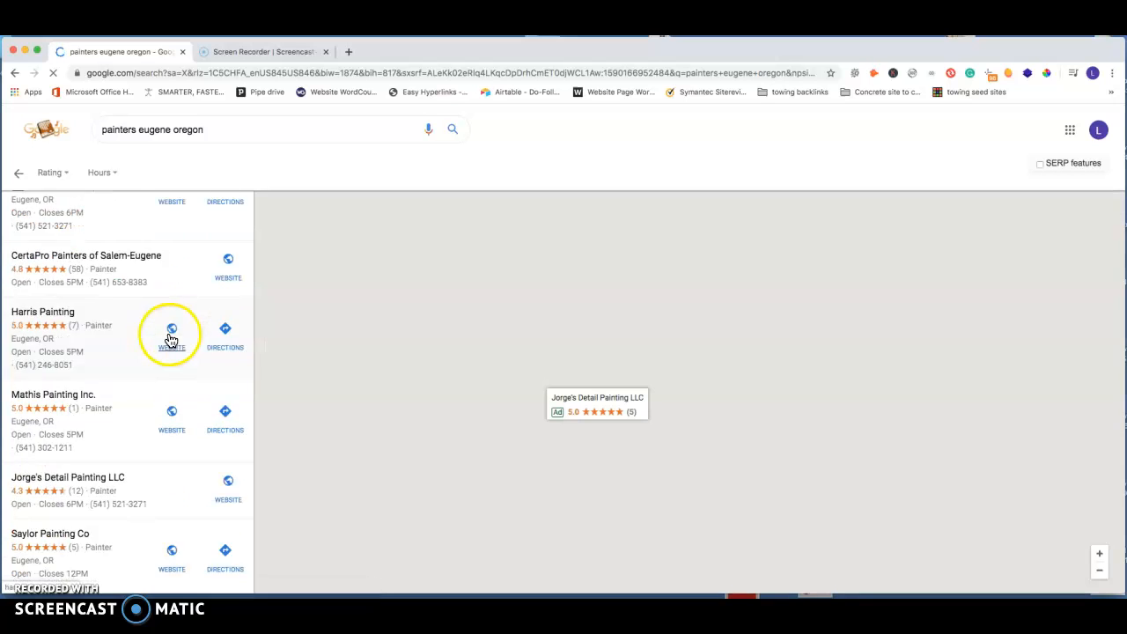
{"action": "scroll", "coordinate": [102, 322], "scroll_direction": "down", "scroll_amount": 8}
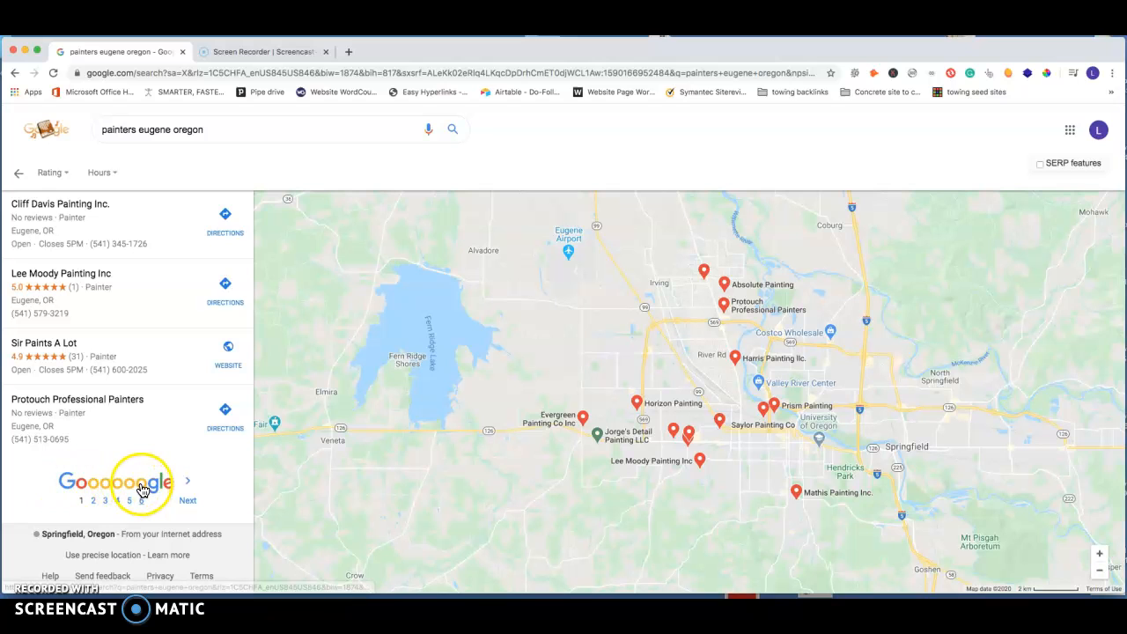
{"action": "left_click", "coordinate": [82, 488]}
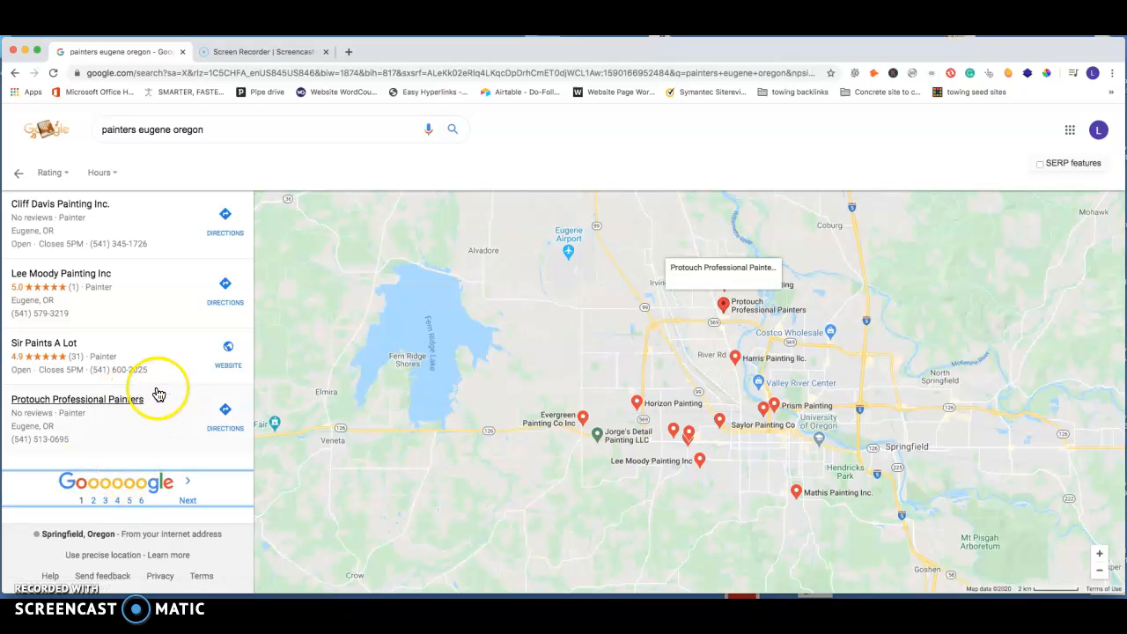
{"action": "left_click", "coordinate": [19, 175]}
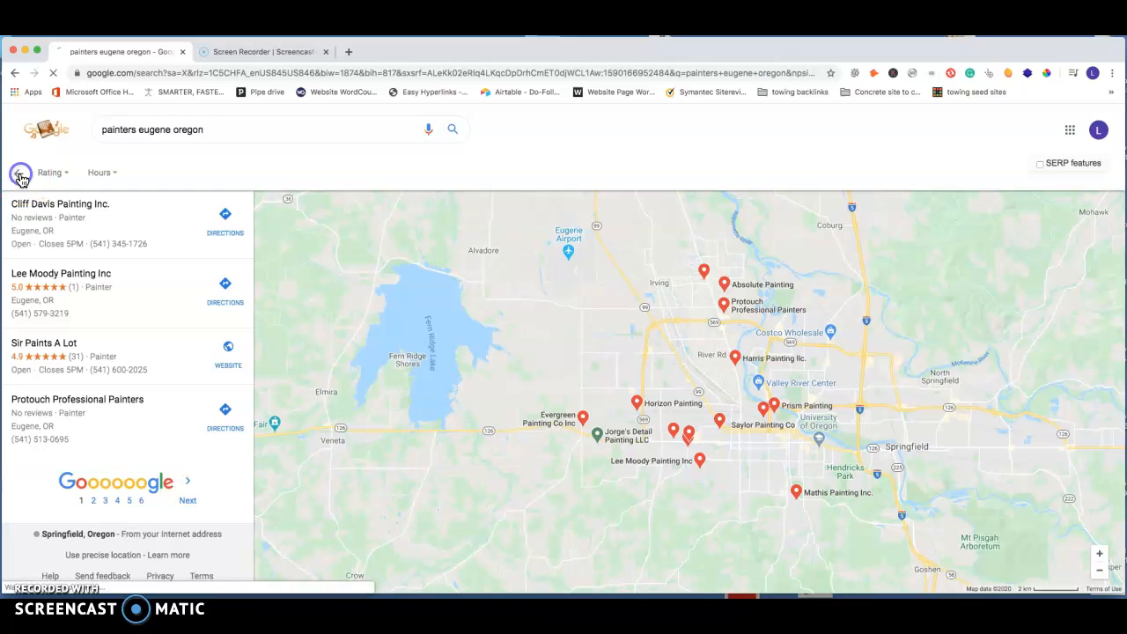
{"action": "scroll", "coordinate": [233, 354], "scroll_direction": "down", "scroll_amount": 1}
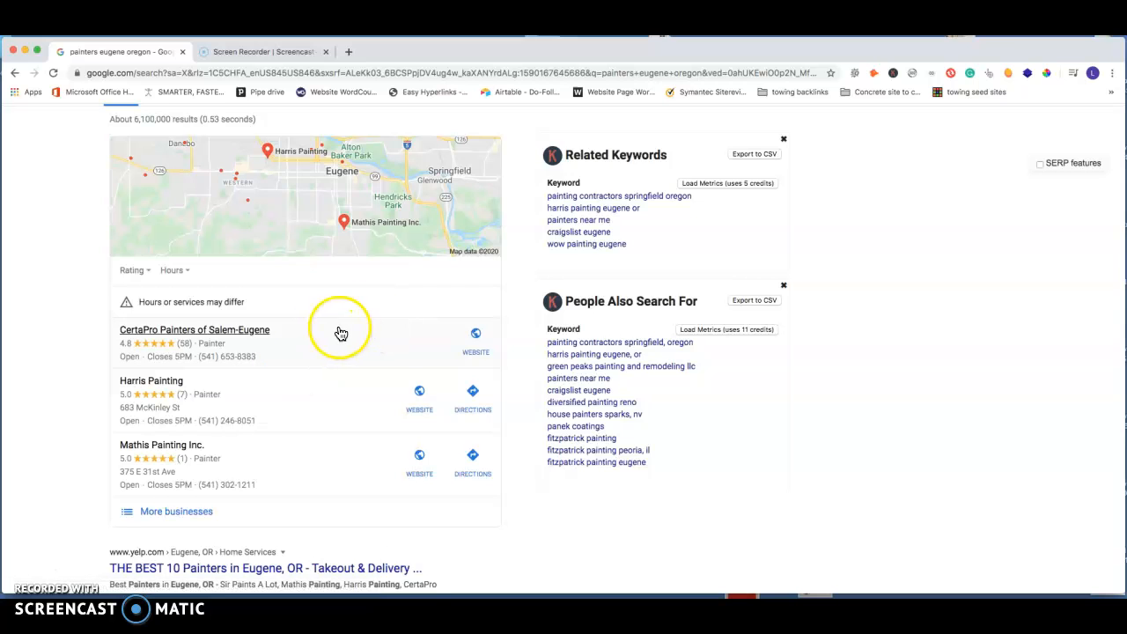
{"action": "scroll", "coordinate": [341, 333], "scroll_direction": "up", "scroll_amount": 1}
Step: Search for google my business in a new browser tab and open the official Google My Business site
{"action": "left_click", "coordinate": [349, 52]}
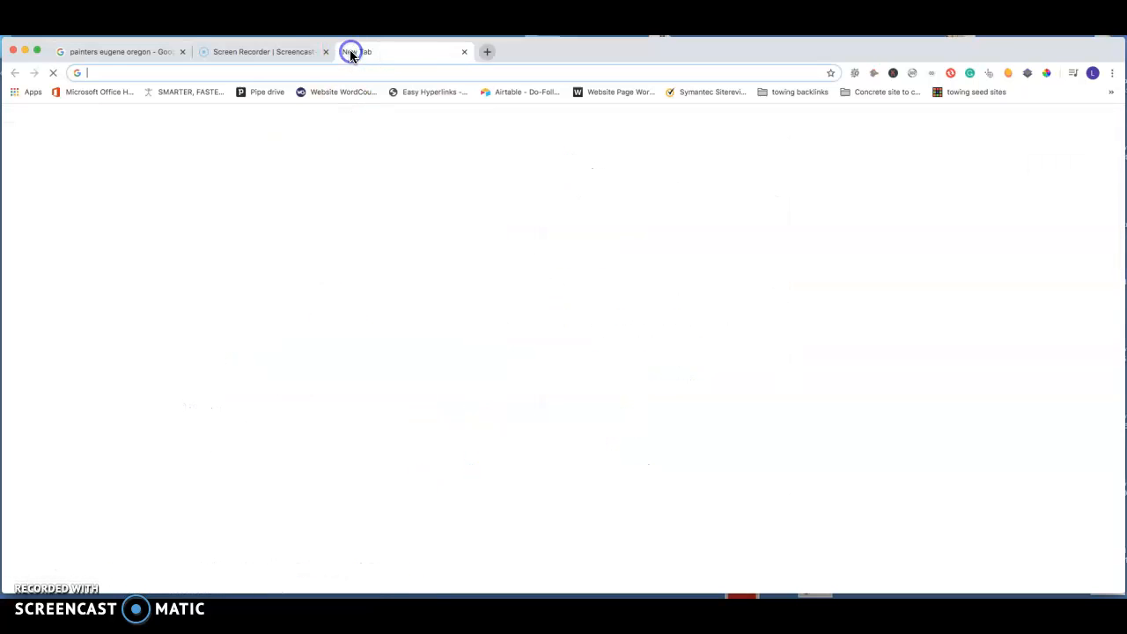
{"action": "type", "text": "googl"}
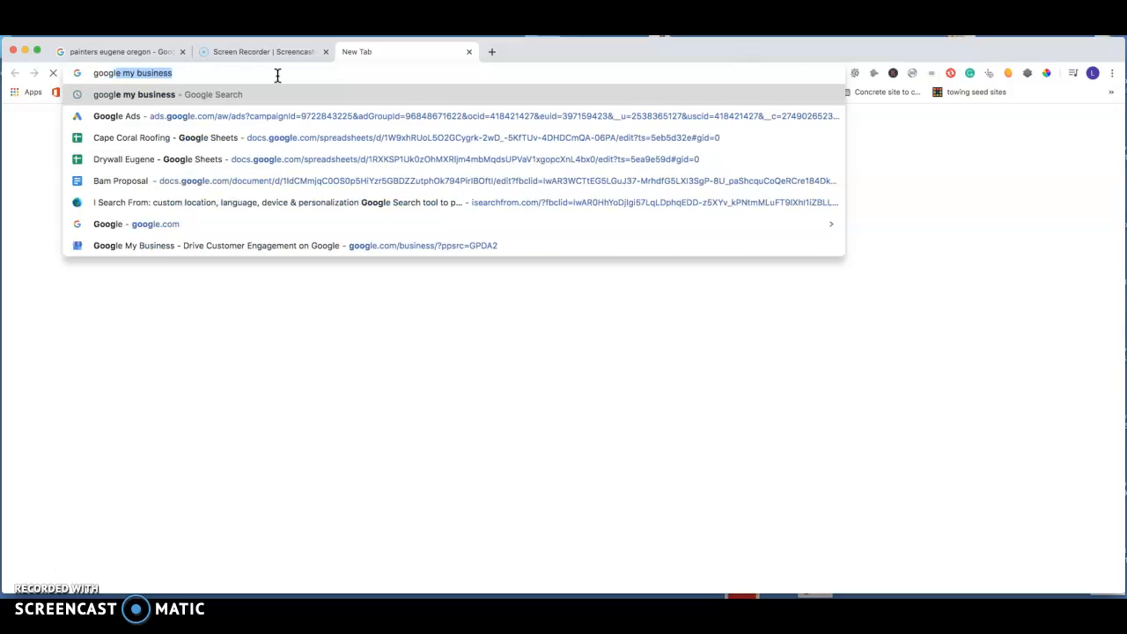
{"action": "key", "text": "Return"}
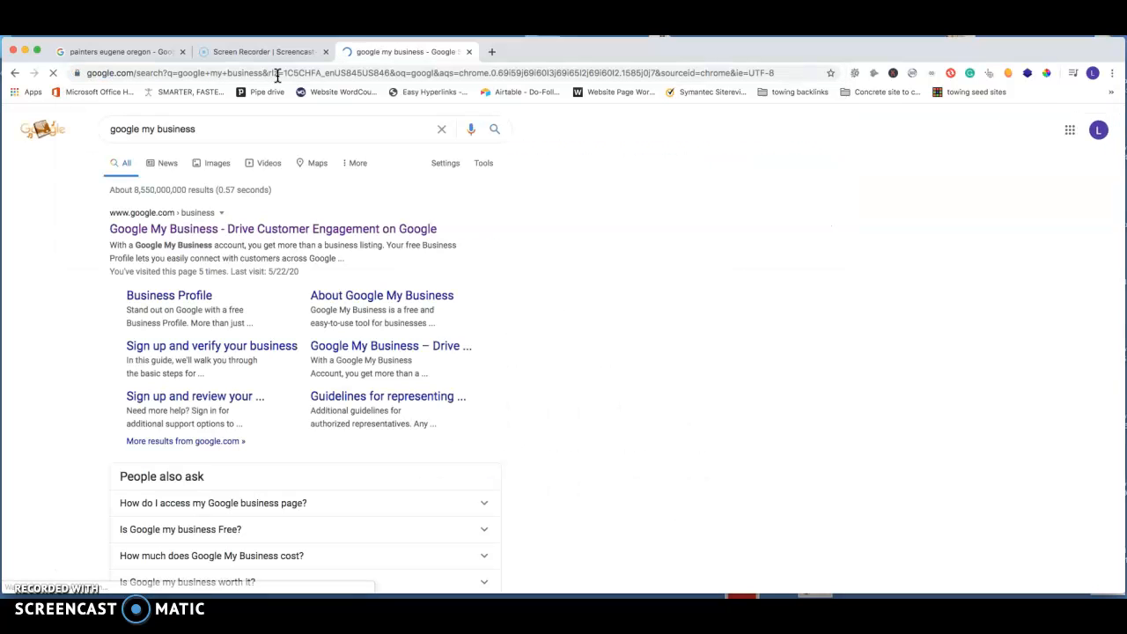
{"action": "left_click", "coordinate": [199, 230]}
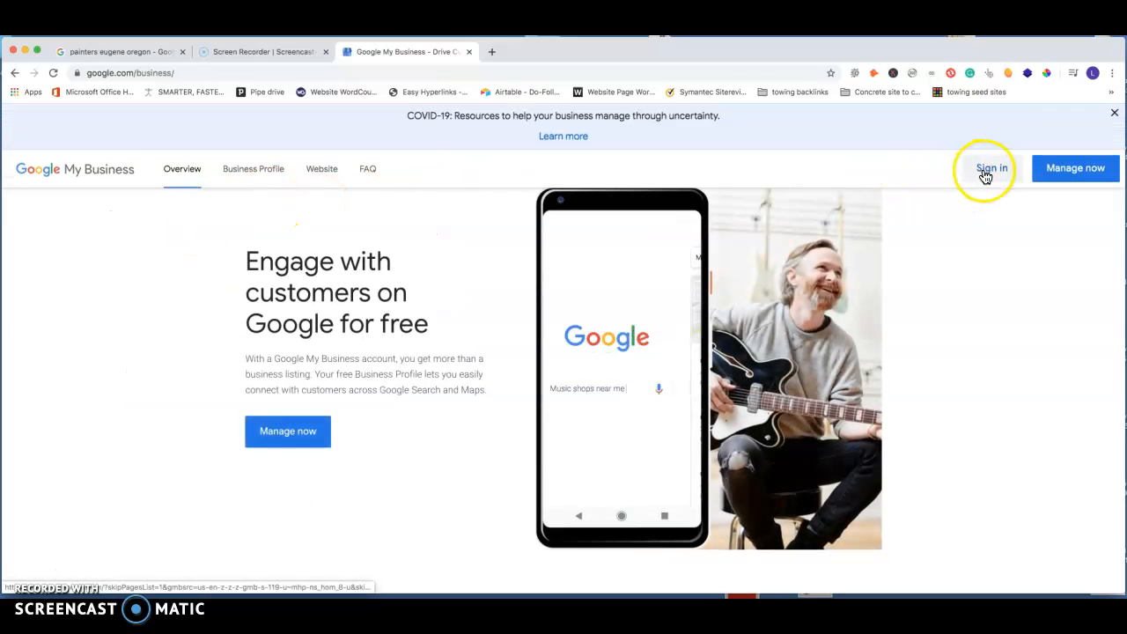
Step: Sign in to Google My Business and switch to the first alternate account in the account list
{"action": "left_click", "coordinate": [993, 195]}
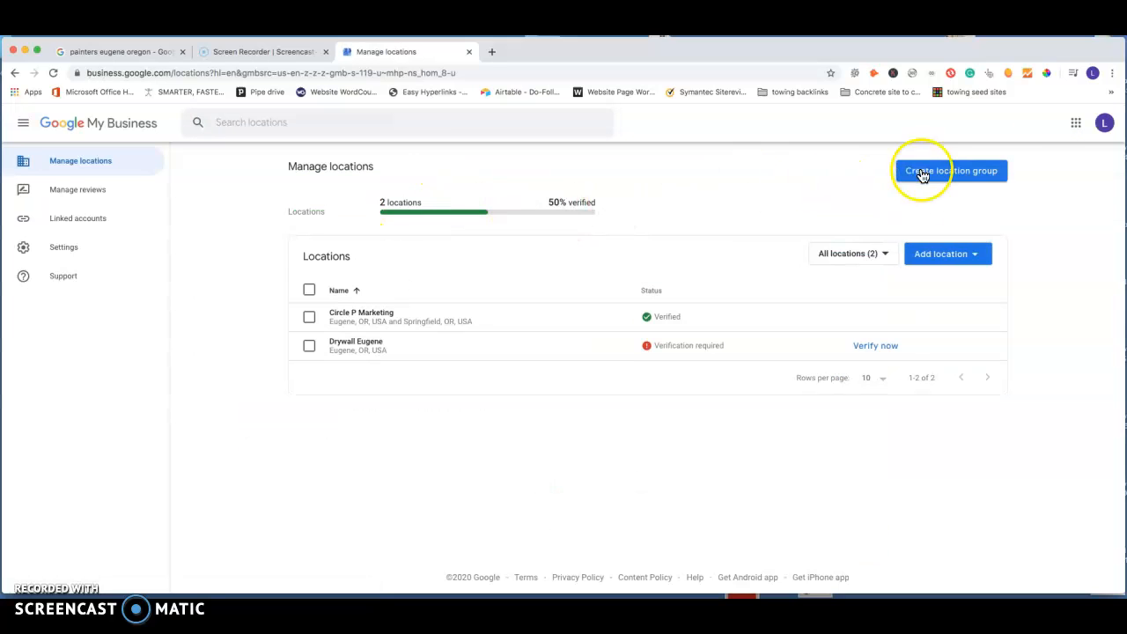
{"action": "left_click", "coordinate": [1104, 122]}
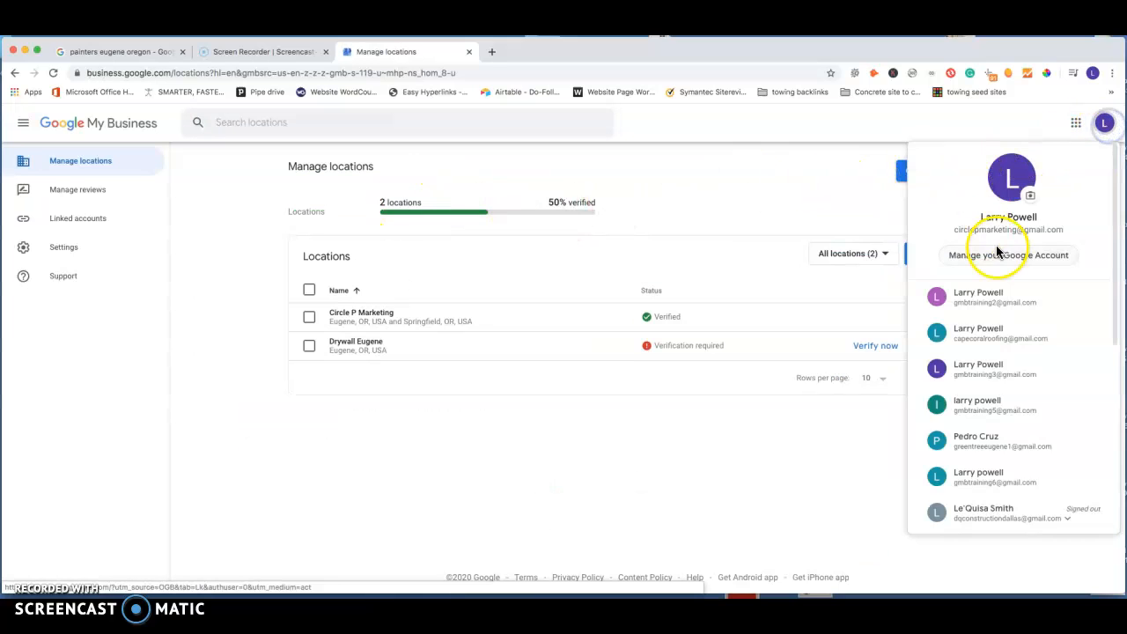
{"action": "left_click", "coordinate": [986, 296]}
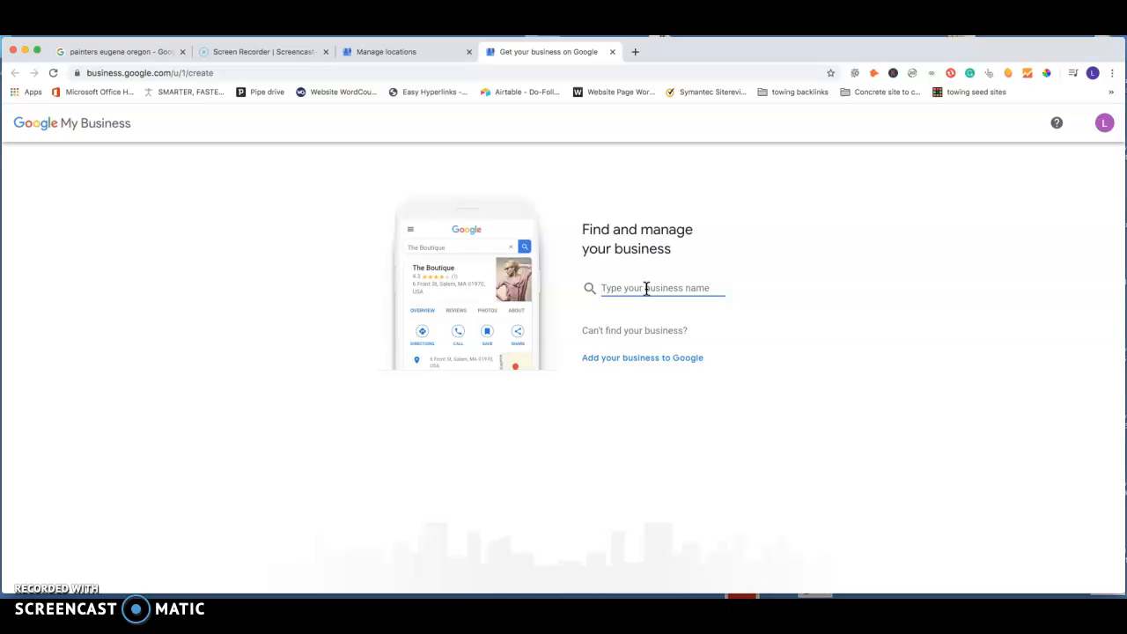
Step: Create a new business named "house painters Eugene" and continue to the category question
{"action": "type", "text": "house "}
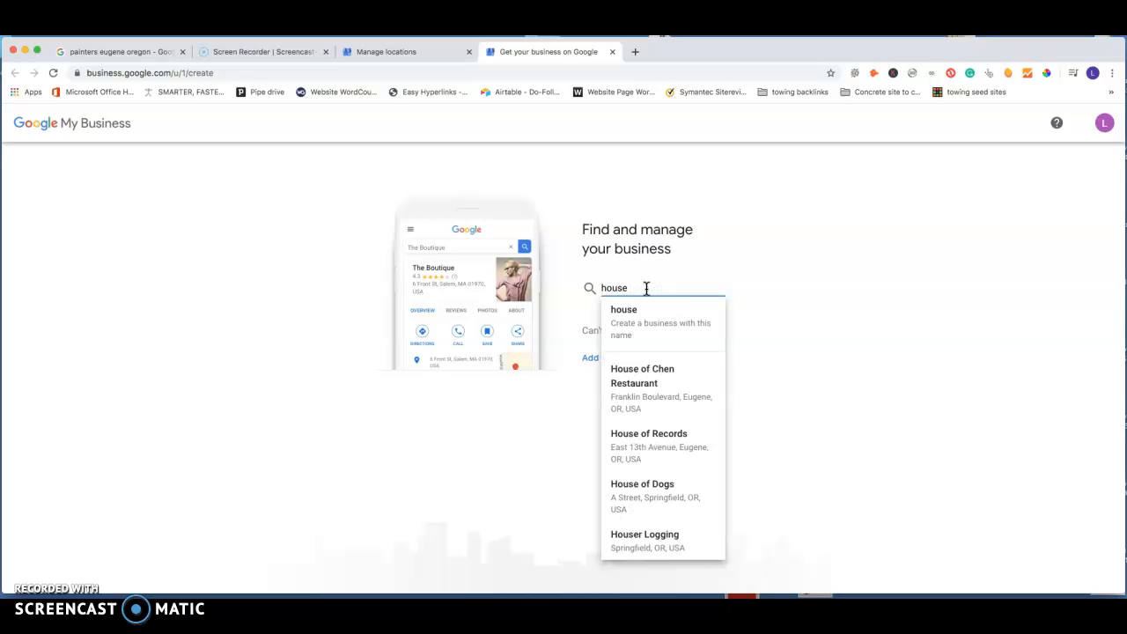
{"action": "type", "text": "painters "}
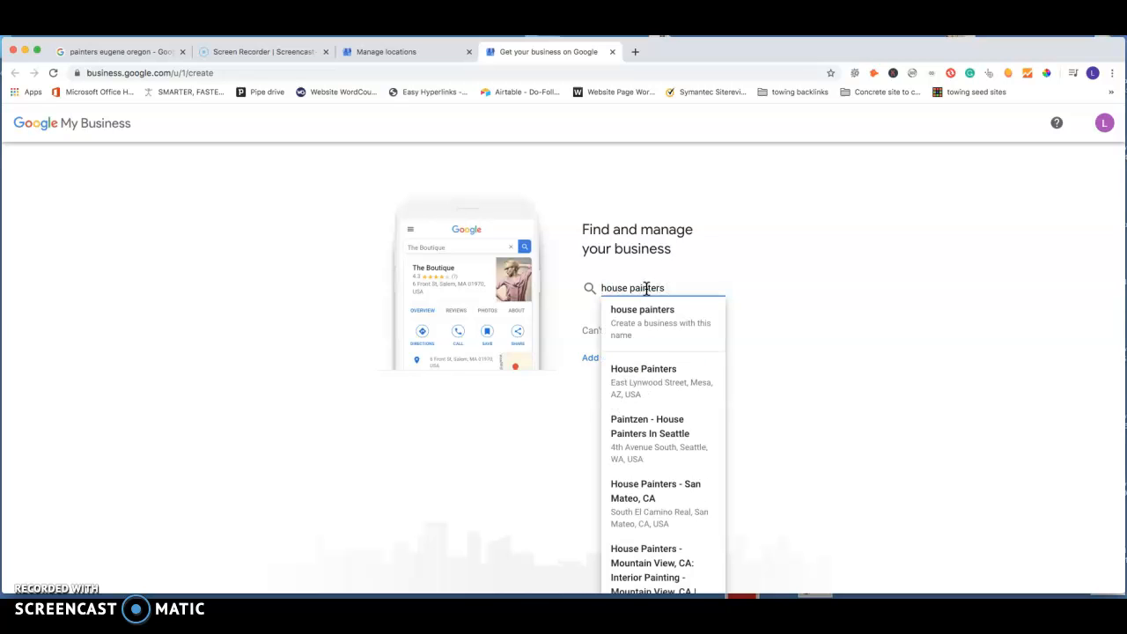
{"action": "type", "text": "Eugene"}
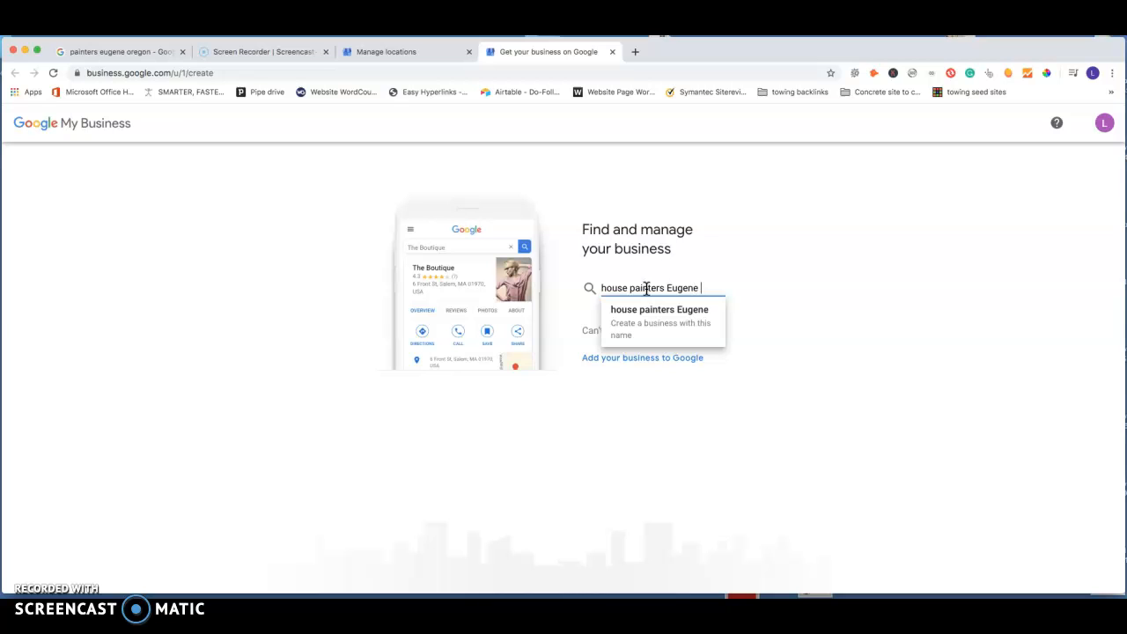
{"action": "key", "text": "Return"}
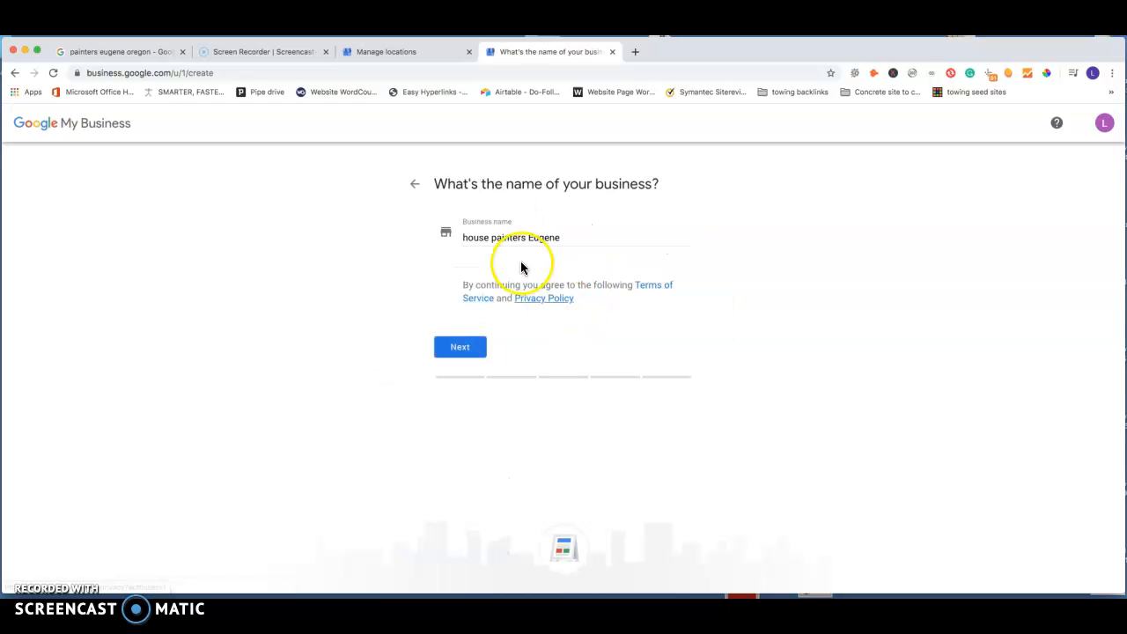
{"action": "left_click", "coordinate": [467, 350]}
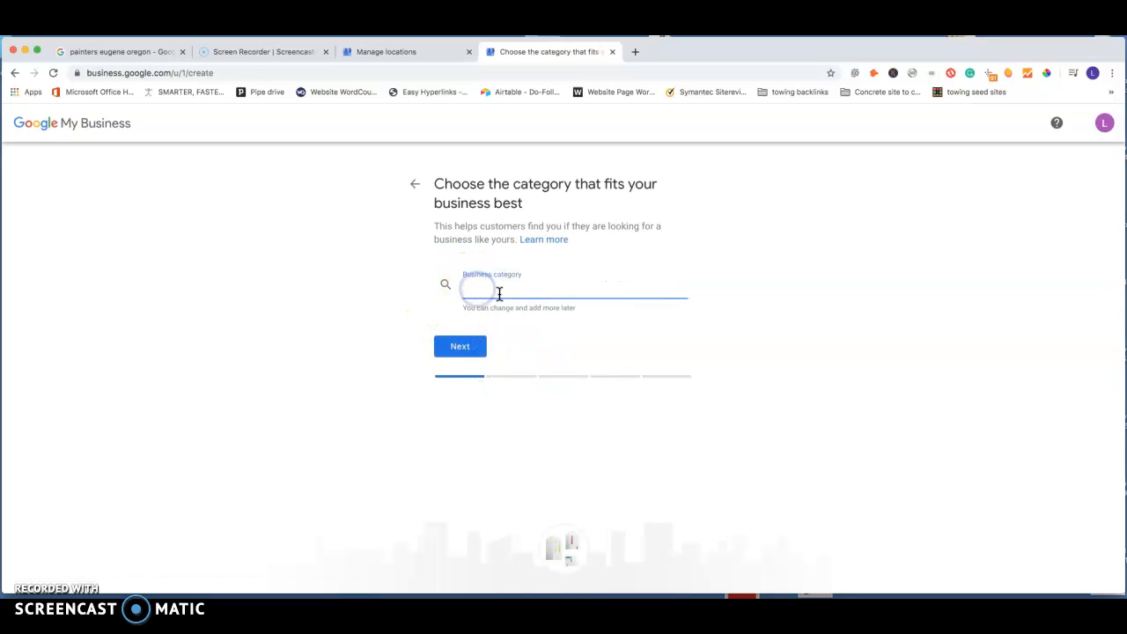
Step: Try "house painter" and "Painting contractor" as the business category
{"action": "type", "text": "house"}
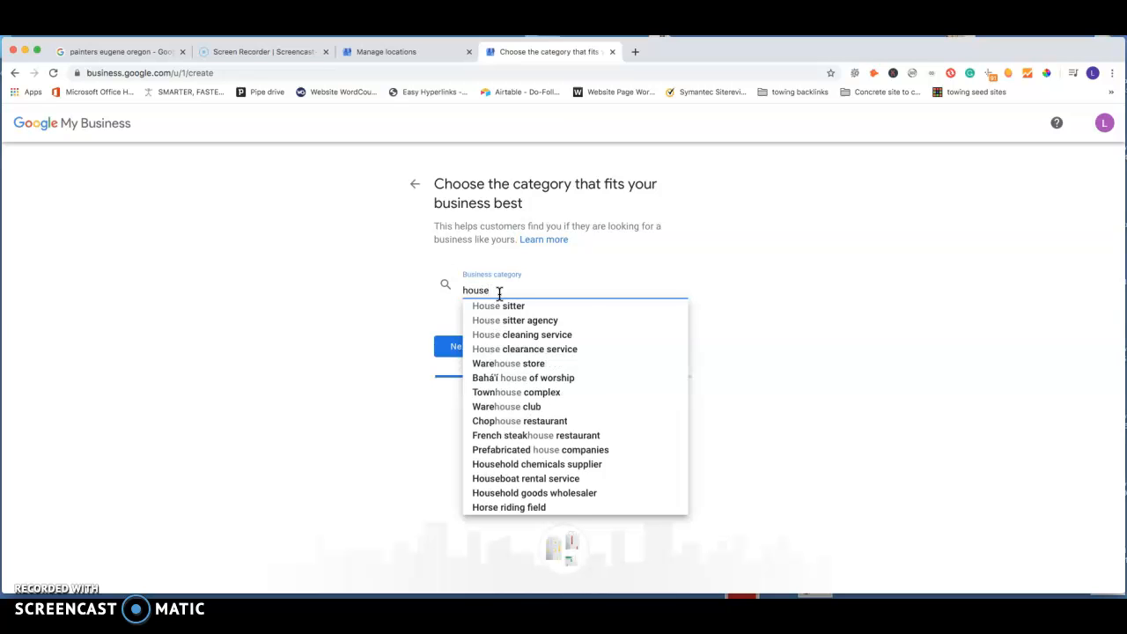
{"action": "type", "text": " painter"}
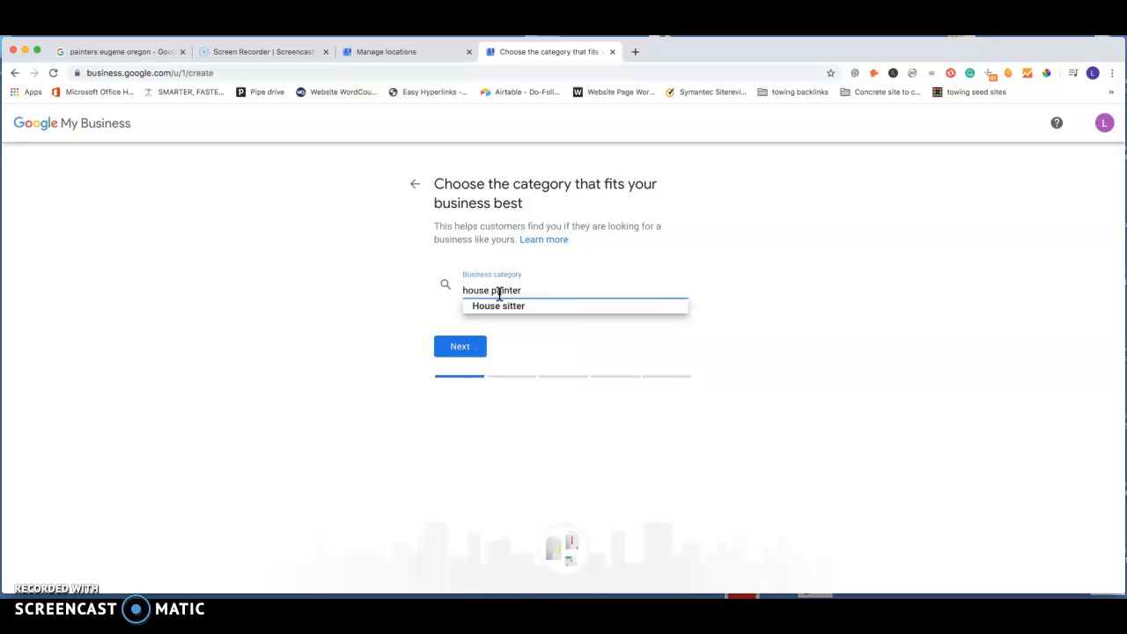
{"action": "key", "text": "BackSpace"}
{"action": "key", "text": "BackSpace"}
{"action": "key", "text": "BackSpace"}
{"action": "key", "text": "BackSpace"}
{"action": "key", "text": "BackSpace"}
{"action": "key", "text": "BackSpace"}
{"action": "key", "text": "BackSpace"}
{"action": "key", "text": "BackSpace"}
{"action": "key", "text": "BackSpace"}
{"action": "key", "text": "BackSpace"}
{"action": "key", "text": "BackSpace"}
{"action": "key", "text": "BackSpace"}
{"action": "key", "text": "BackSpace"}
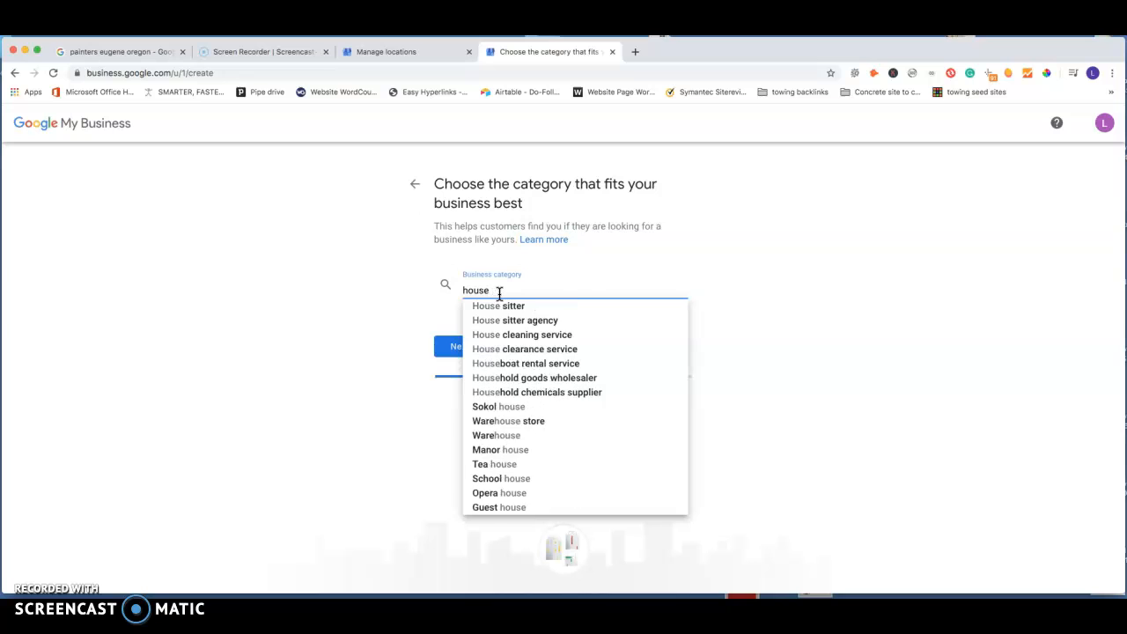
{"action": "type", "text": "Painting"}
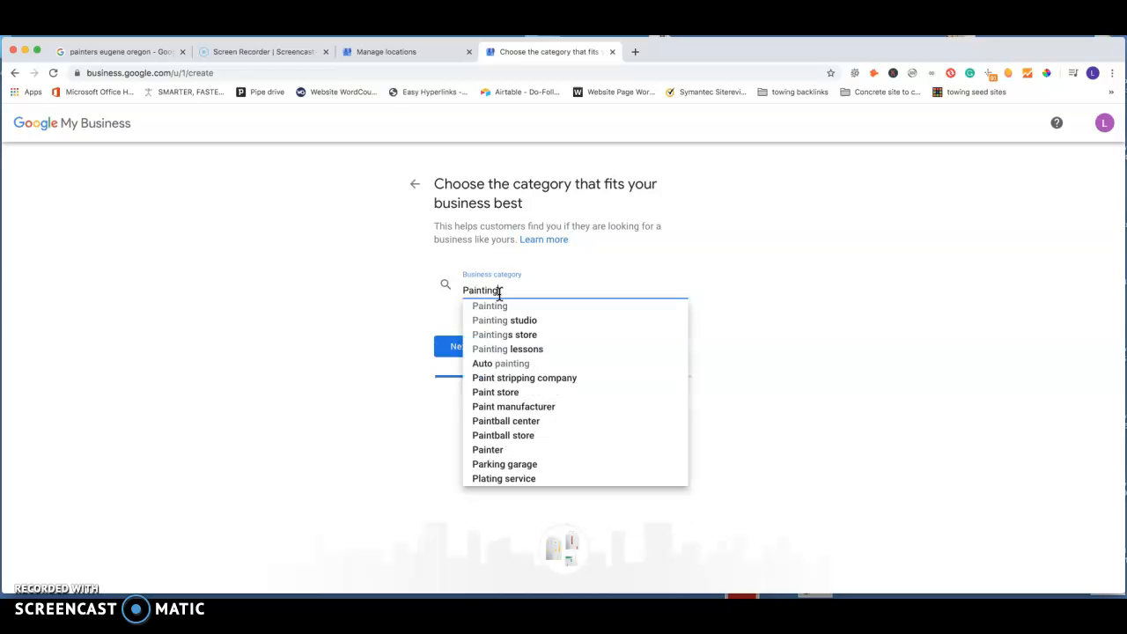
{"action": "type", "text": " contractor"}
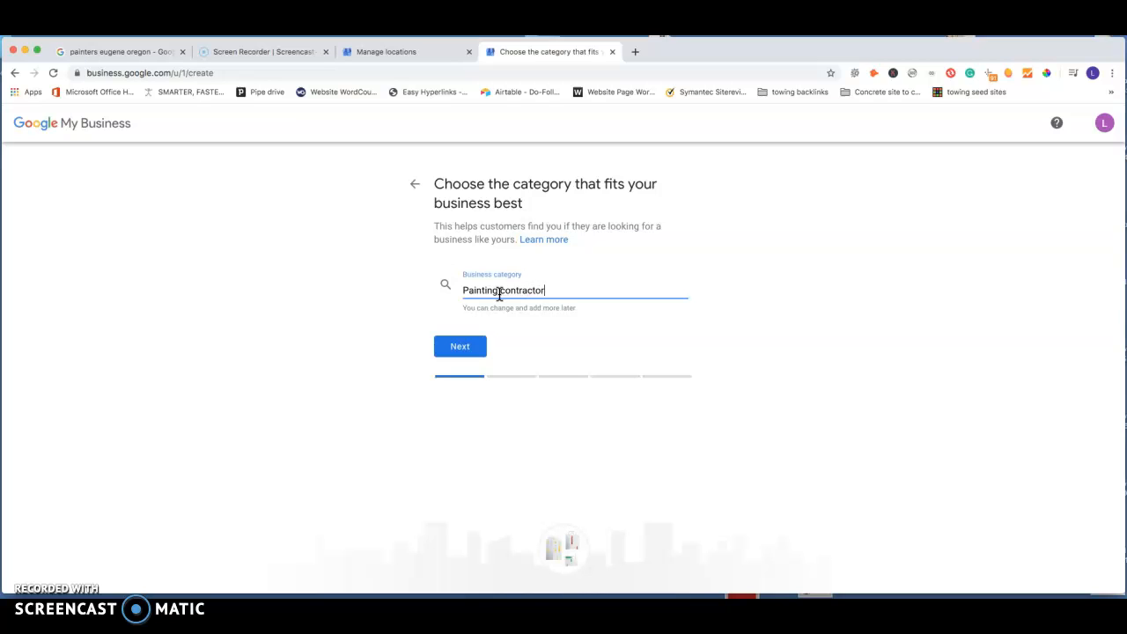
{"action": "left_click", "coordinate": [461, 345]}
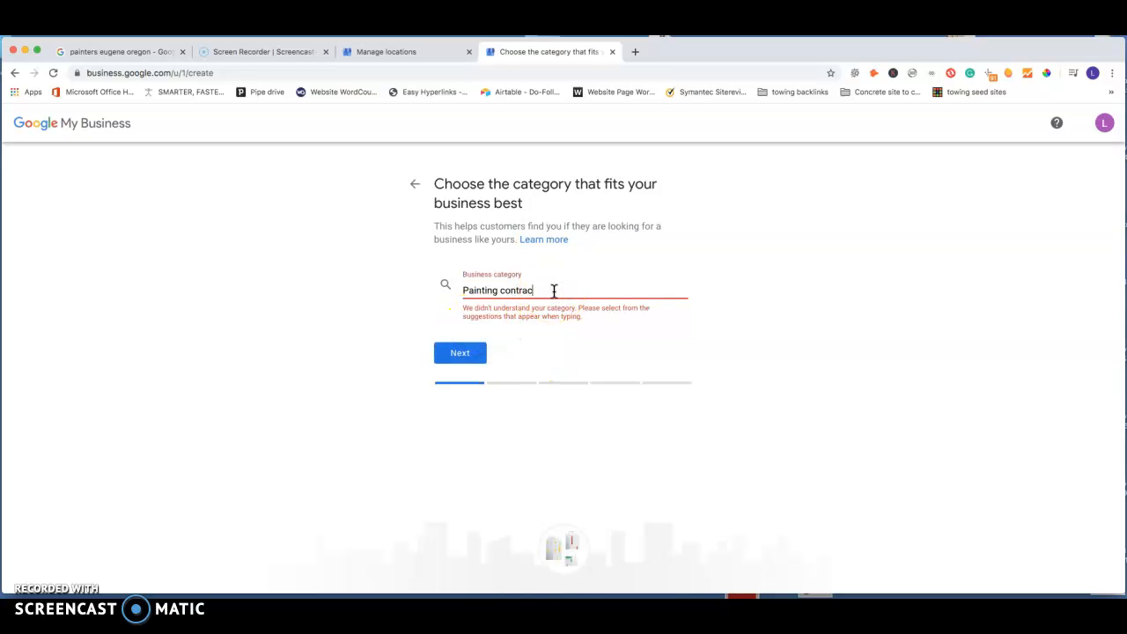
Step: Set the business category to the suggested Painter option and continue to the location question
{"action": "key", "text": "BackSpace"}
{"action": "key", "text": "BackSpace"}
{"action": "key", "text": "BackSpace"}
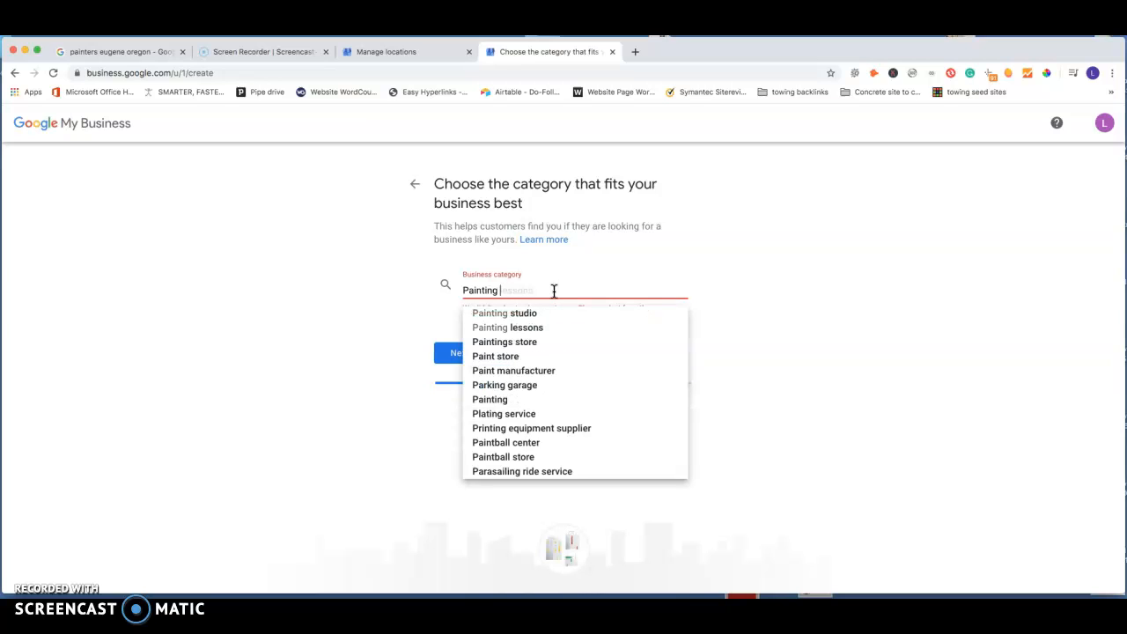
{"action": "key", "text": "BackSpace"}
{"action": "key", "text": "BackSpace"}
{"action": "key", "text": "BackSpace"}
{"action": "key", "text": "BackSpace"}
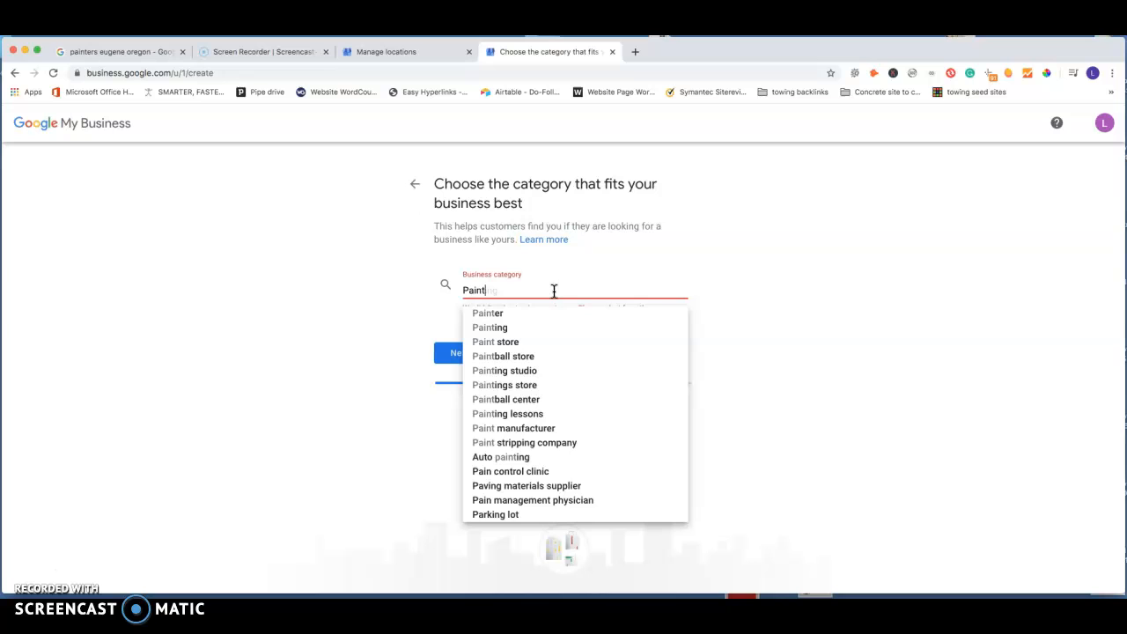
{"action": "left_click", "coordinate": [497, 314]}
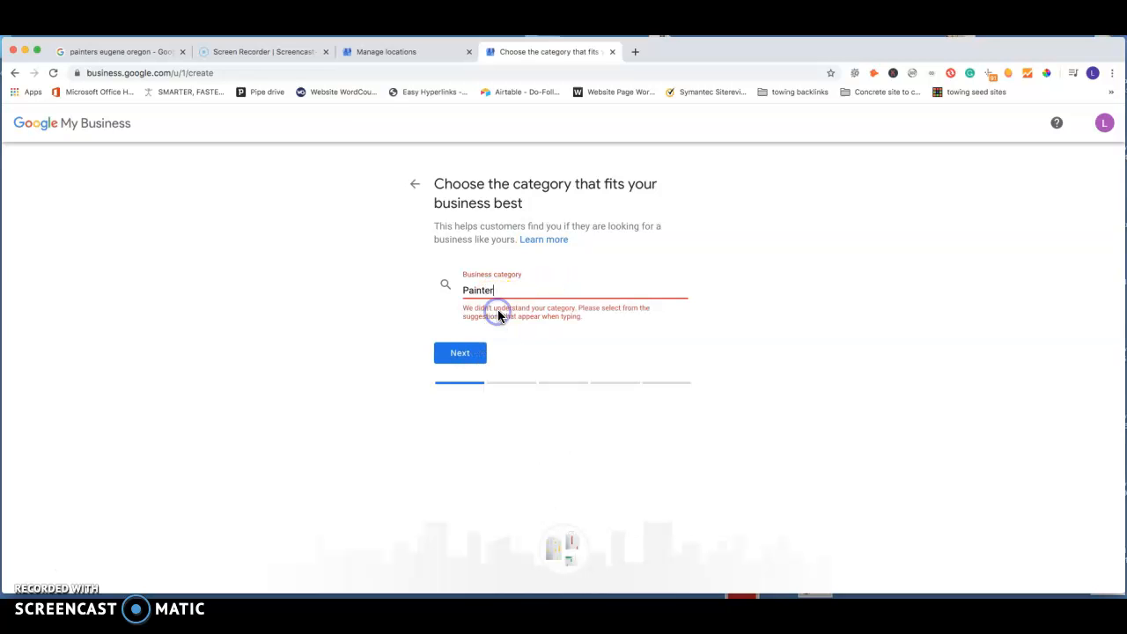
{"action": "left_click", "coordinate": [446, 363]}
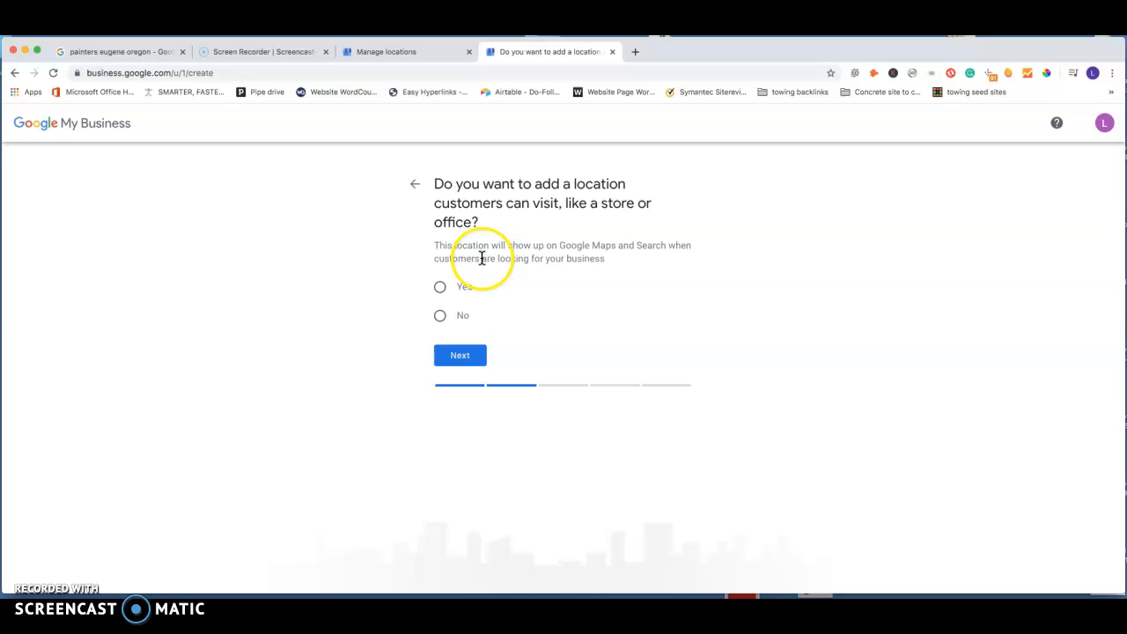
Step: Decline adding a location customers can visit and add Eugene, OR, USA as a service area
{"action": "left_click", "coordinate": [440, 317]}
{"action": "left_click", "coordinate": [468, 358]}
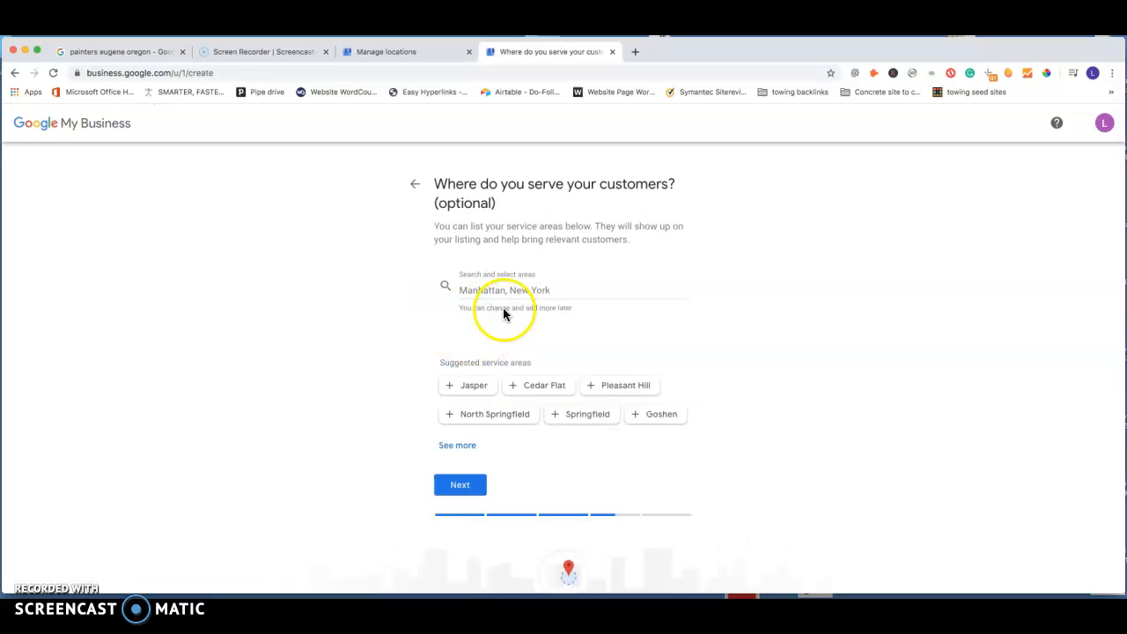
{"action": "left_click", "coordinate": [485, 293]}
{"action": "type", "text": "Eugen"}
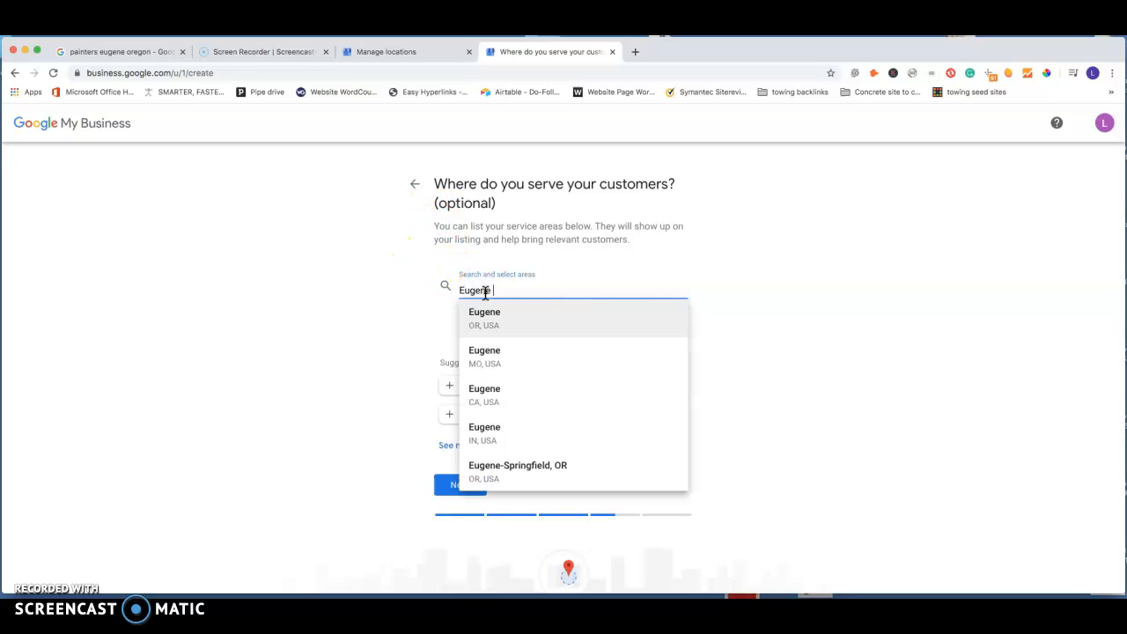
{"action": "type", "text": "e"}
{"action": "left_click", "coordinate": [485, 318]}
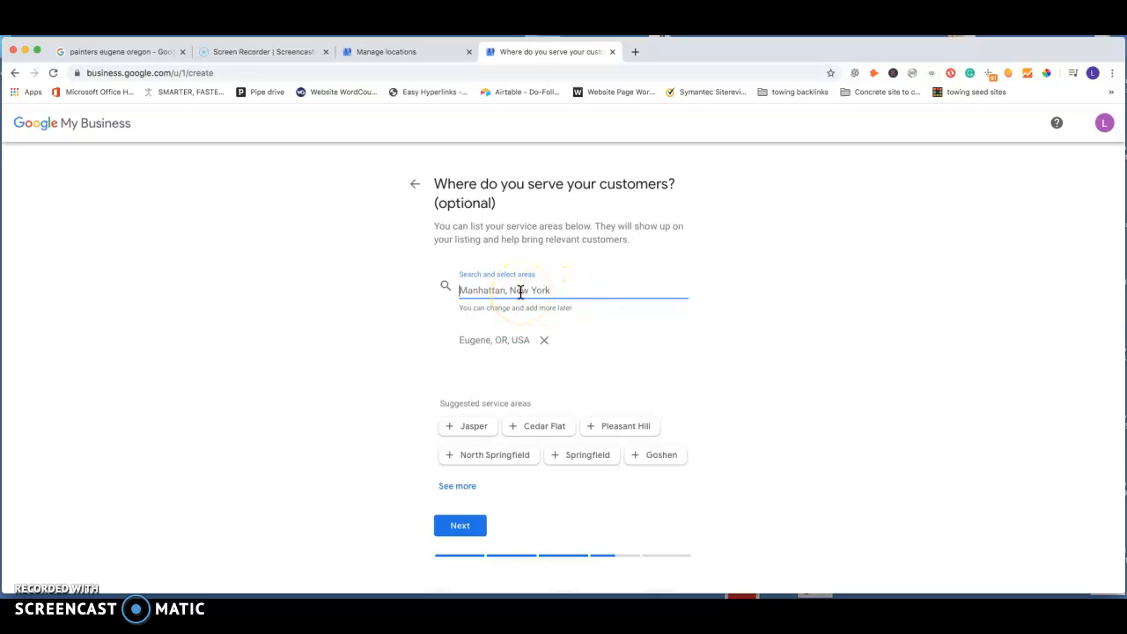
Step: Add Creswell, OR, USA and Cottage Grove, OR, USA to the service areas
{"action": "type", "text": "Creswe"}
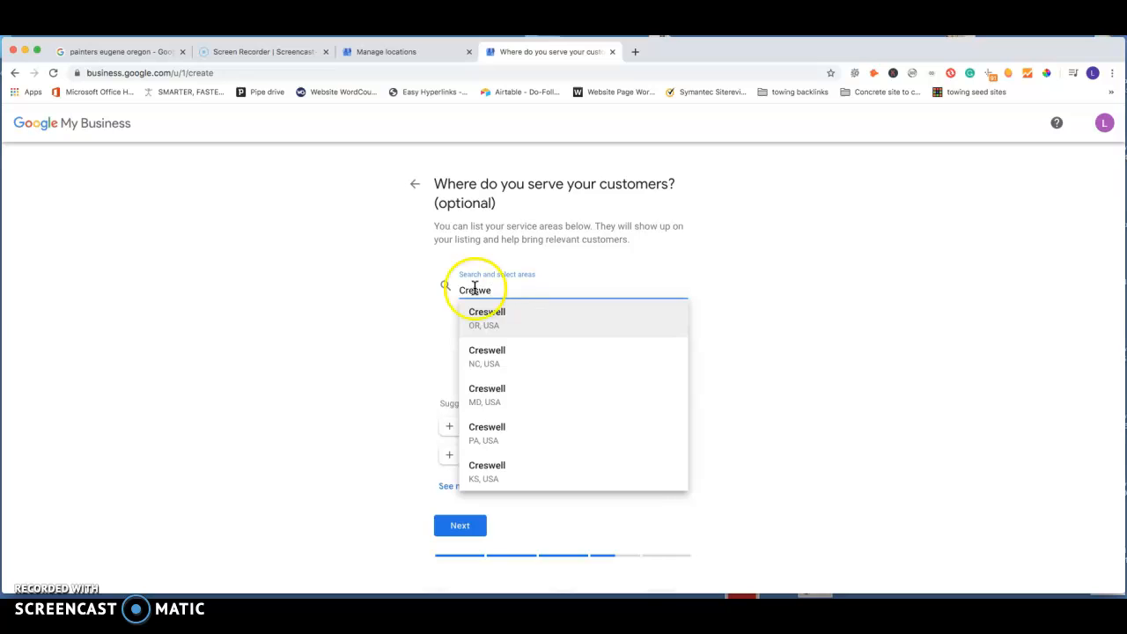
{"action": "left_click", "coordinate": [489, 321]}
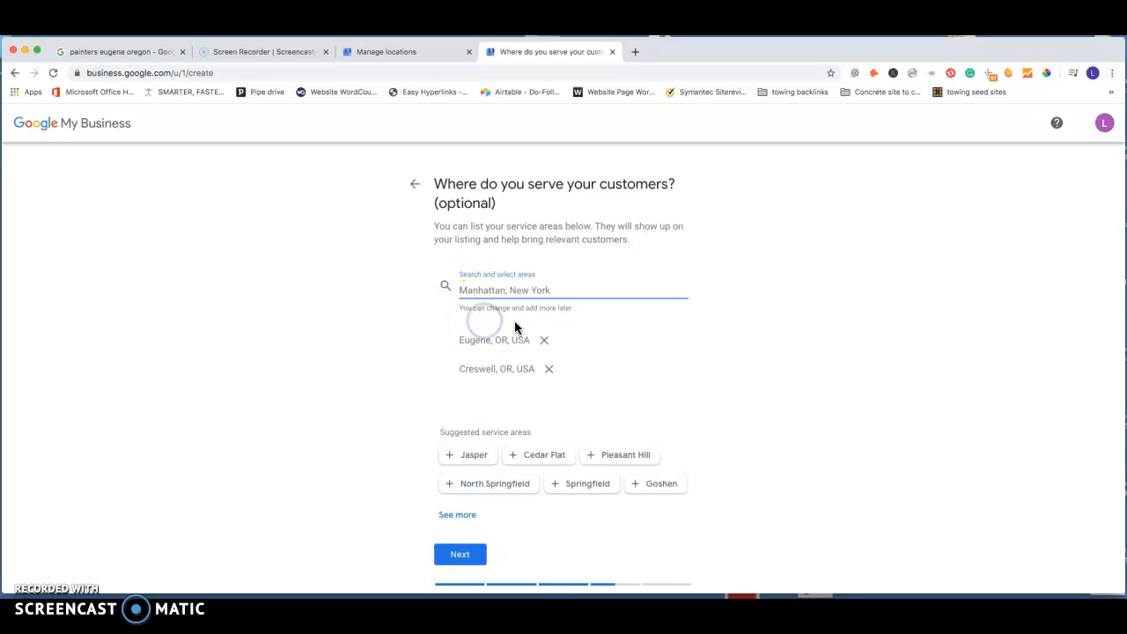
{"action": "type", "text": "Cot"}
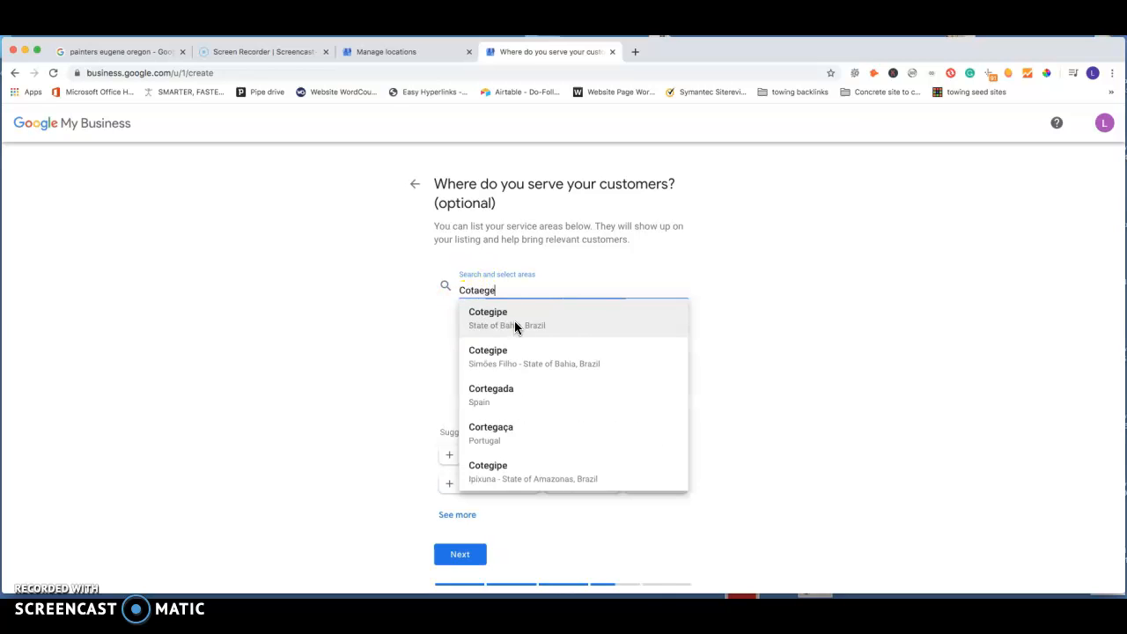
{"action": "type", "text": "tage"}
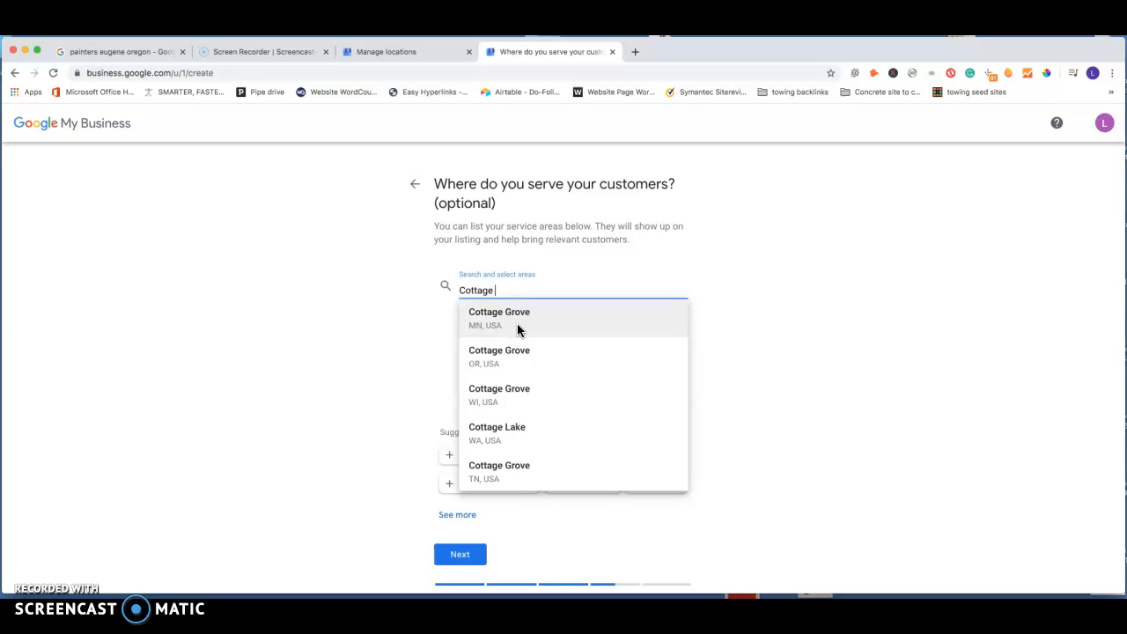
{"action": "left_click", "coordinate": [498, 357]}
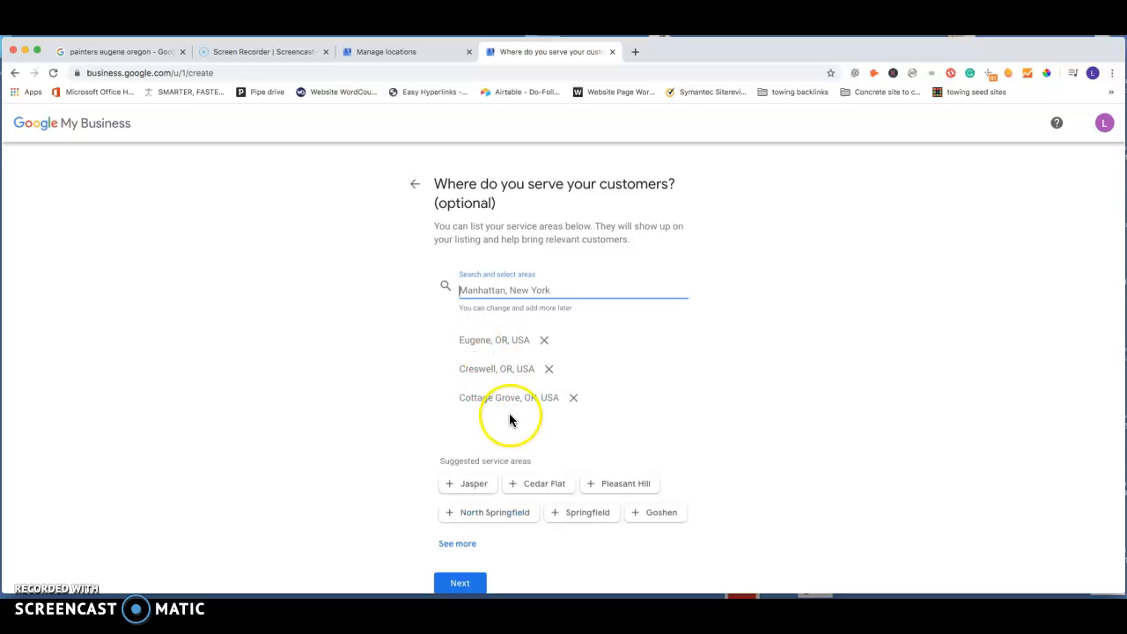
Step: Add the suggested service areas Springfield and Pleasant Hill, and continue to the contact details
{"action": "scroll", "coordinate": [507, 429], "scroll_direction": "down", "scroll_amount": 1}
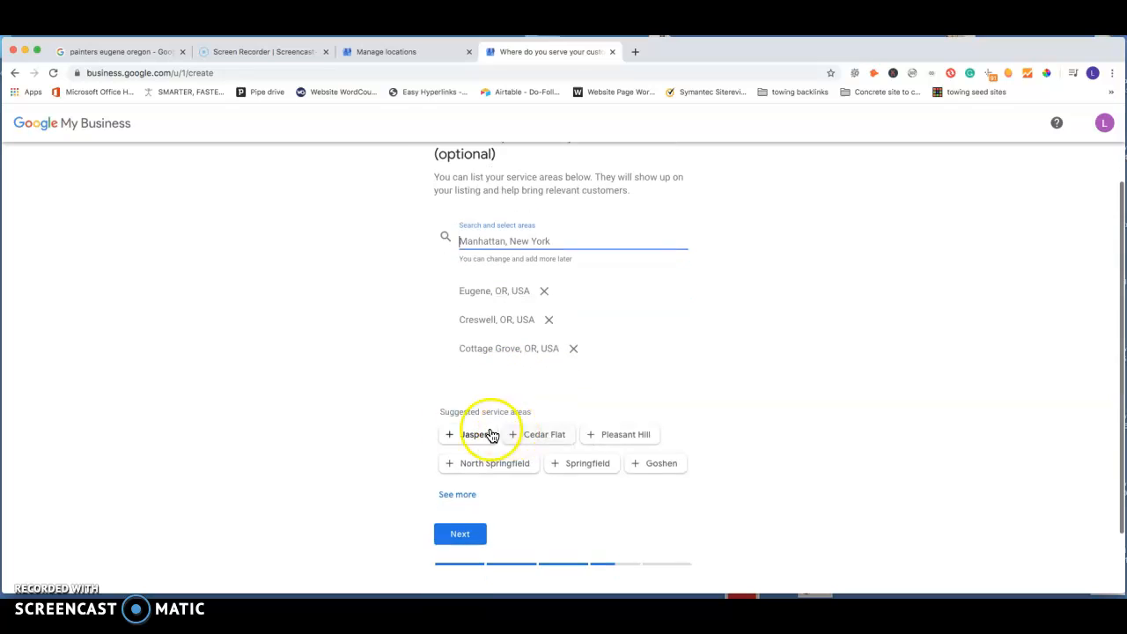
{"action": "left_click", "coordinate": [579, 461]}
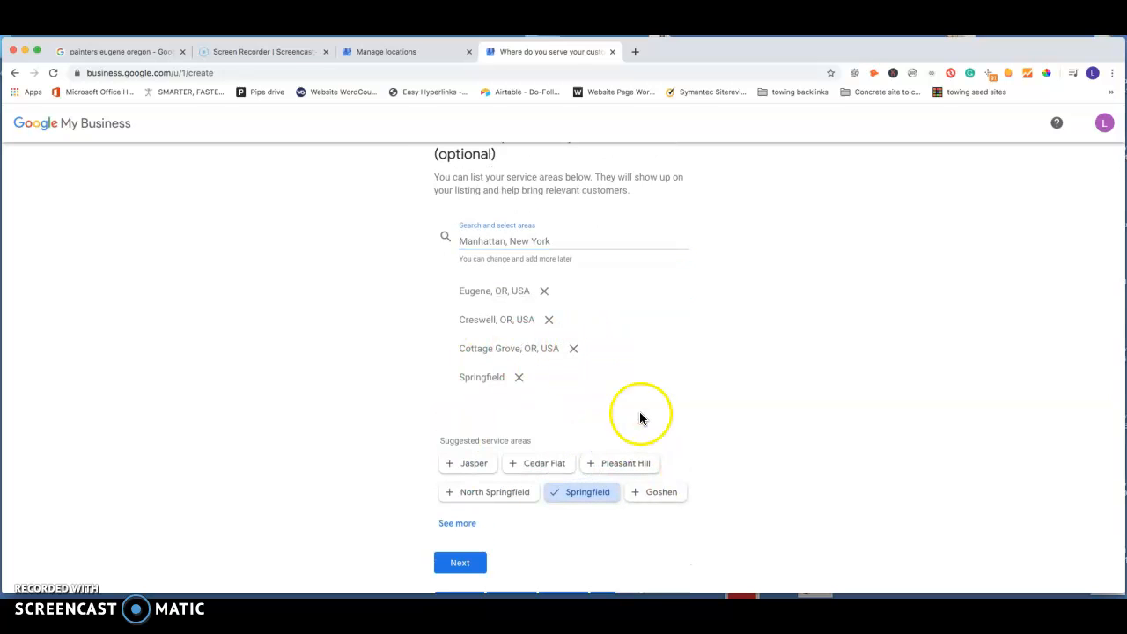
{"action": "left_click", "coordinate": [627, 462]}
{"action": "scroll", "coordinate": [480, 432], "scroll_direction": "down", "scroll_amount": 3}
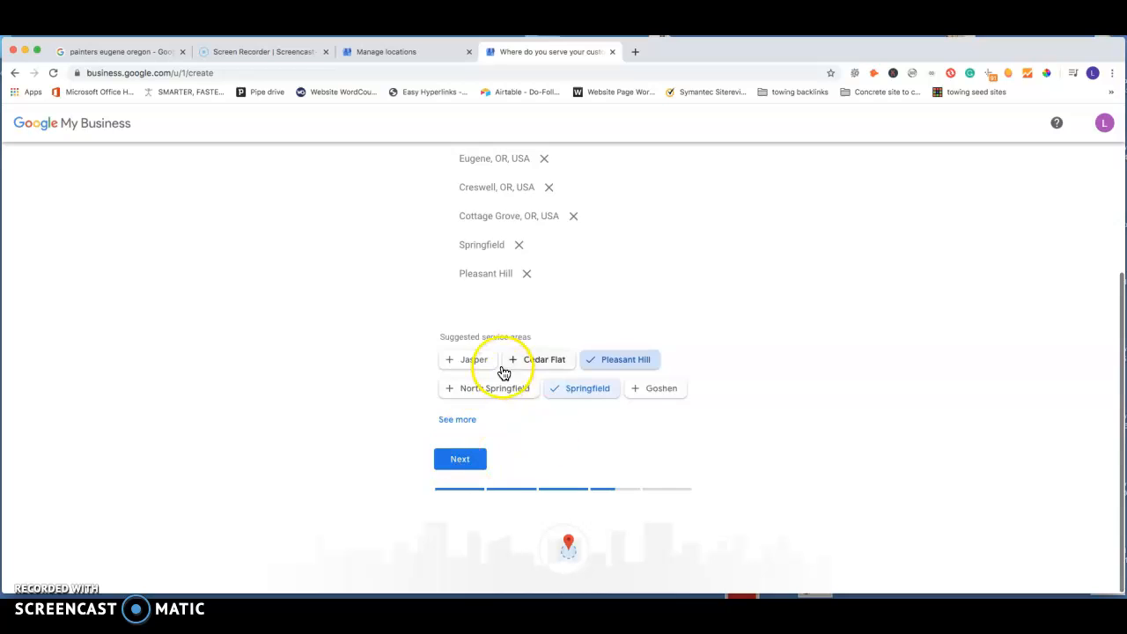
{"action": "scroll", "coordinate": [511, 352], "scroll_direction": "up", "scroll_amount": 3}
{"action": "scroll", "coordinate": [517, 399], "scroll_direction": "down", "scroll_amount": 3}
{"action": "left_click", "coordinate": [473, 461]}
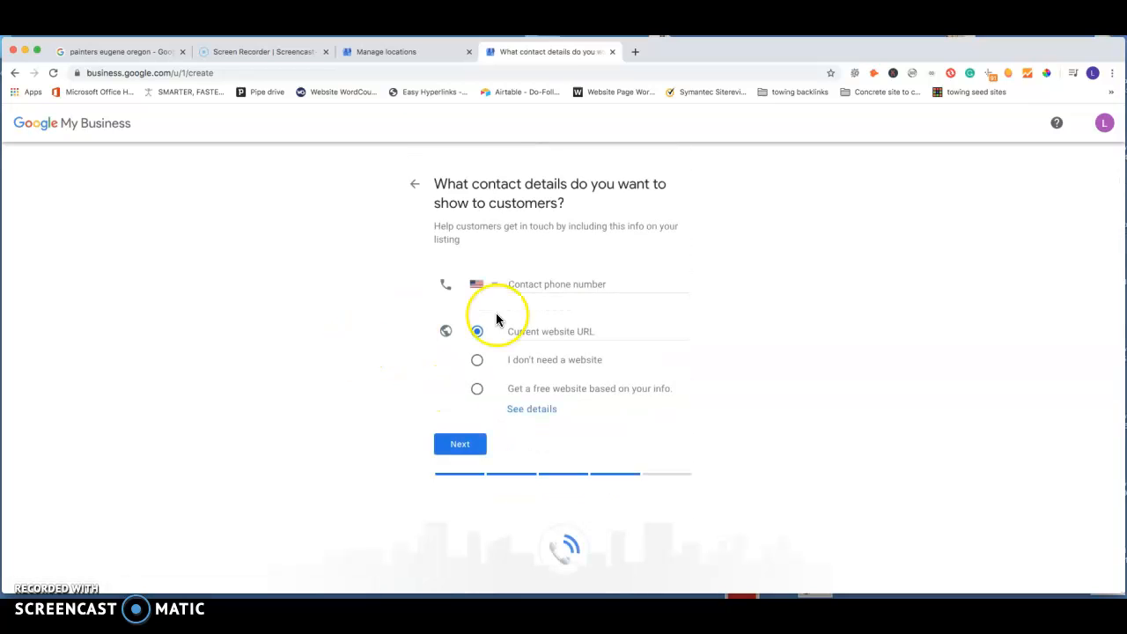
Step: Fill in the contact phone number with the first saved suggestion, choose not to need a website, and finish the listing
{"action": "left_click", "coordinate": [581, 284]}
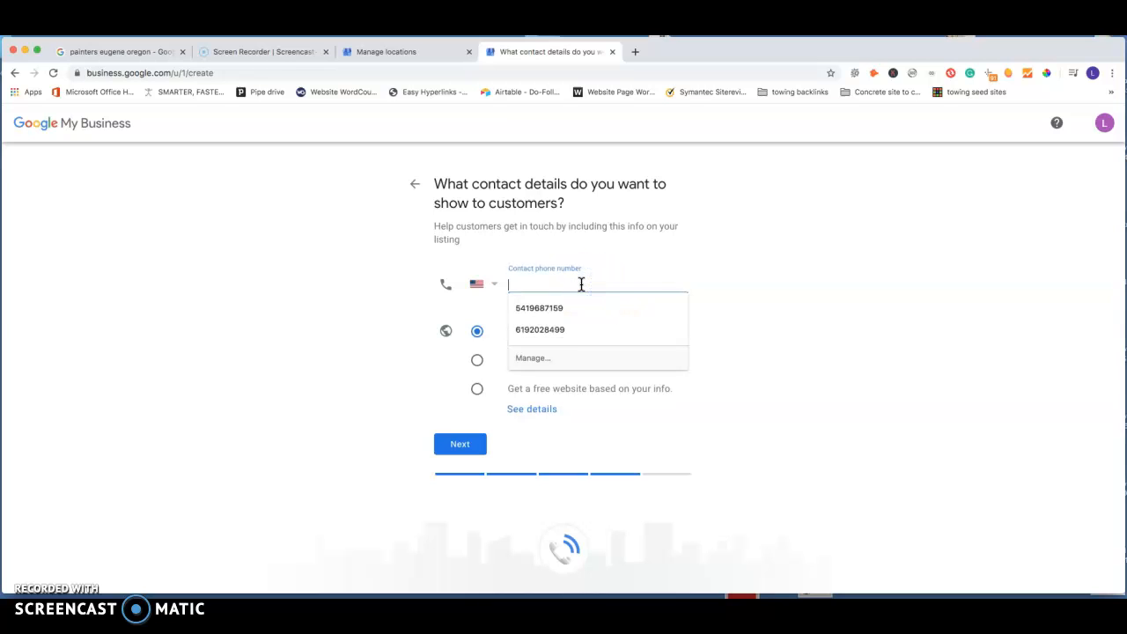
{"action": "left_click", "coordinate": [566, 307]}
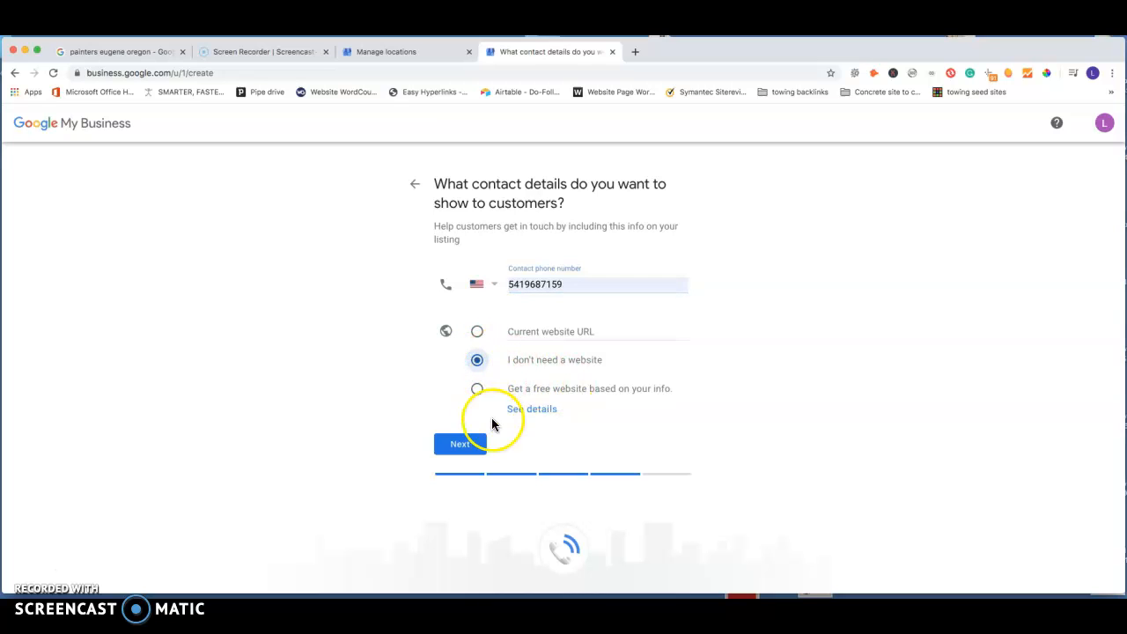
{"action": "left_click", "coordinate": [451, 445]}
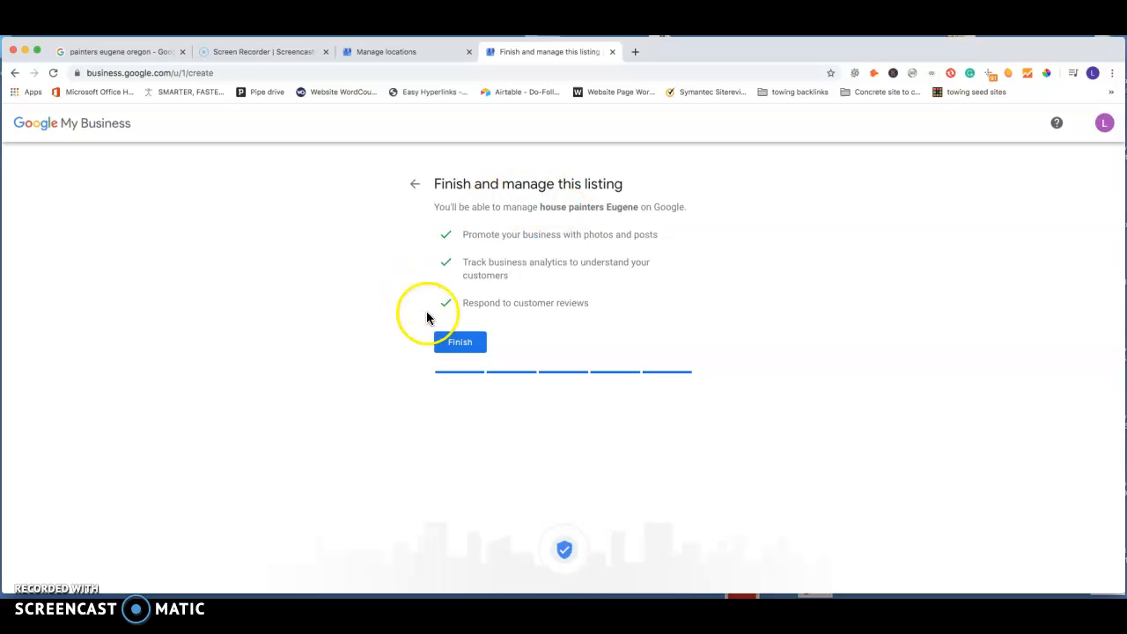
{"action": "left_click", "coordinate": [461, 346]}
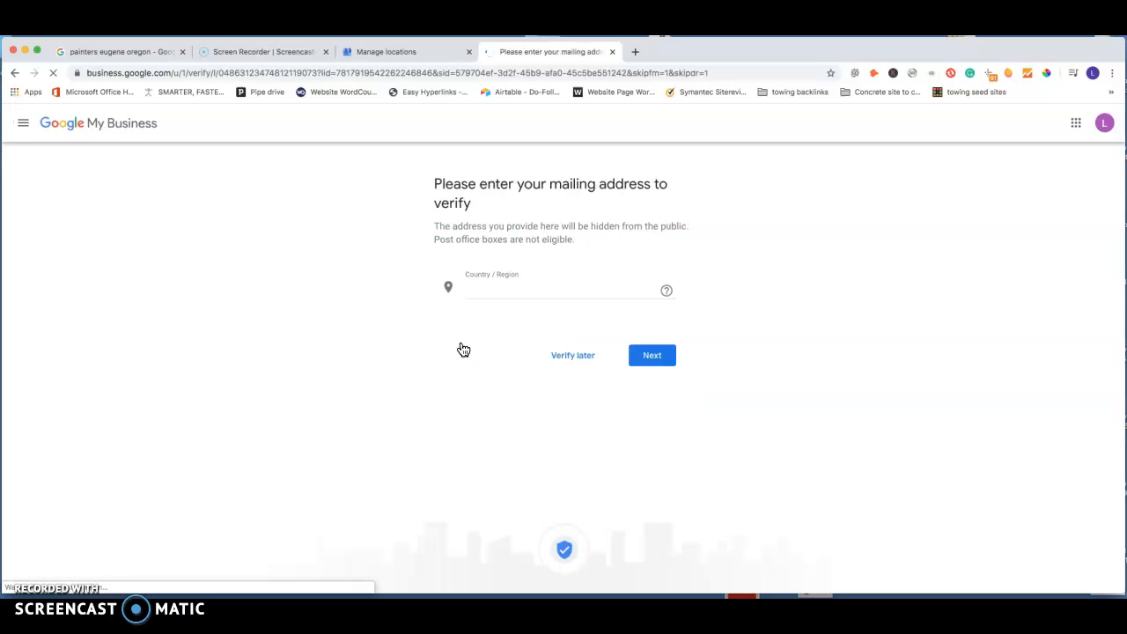
Step: Submit the business mailing address and contact name for a verification postcard by mail, and continue past the welcome message to the dashboard
{"action": "scroll", "coordinate": [355, 302], "scroll_direction": "down", "scroll_amount": 1}
{"action": "scroll", "coordinate": [308, 251], "scroll_direction": "up", "scroll_amount": 1}
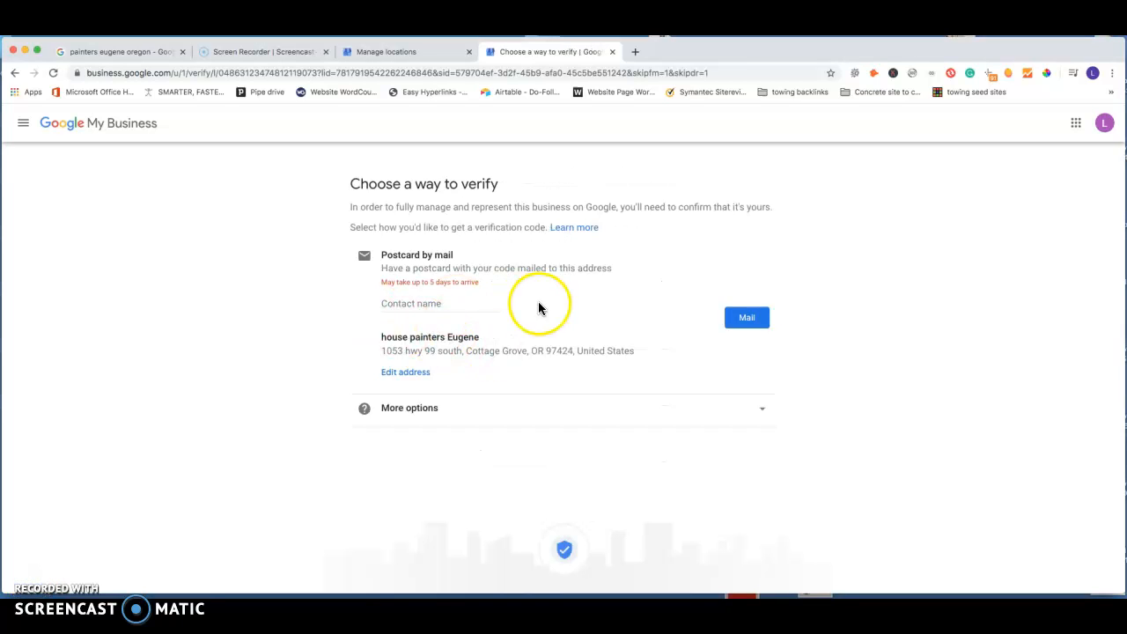
{"action": "left_click", "coordinate": [417, 304]}
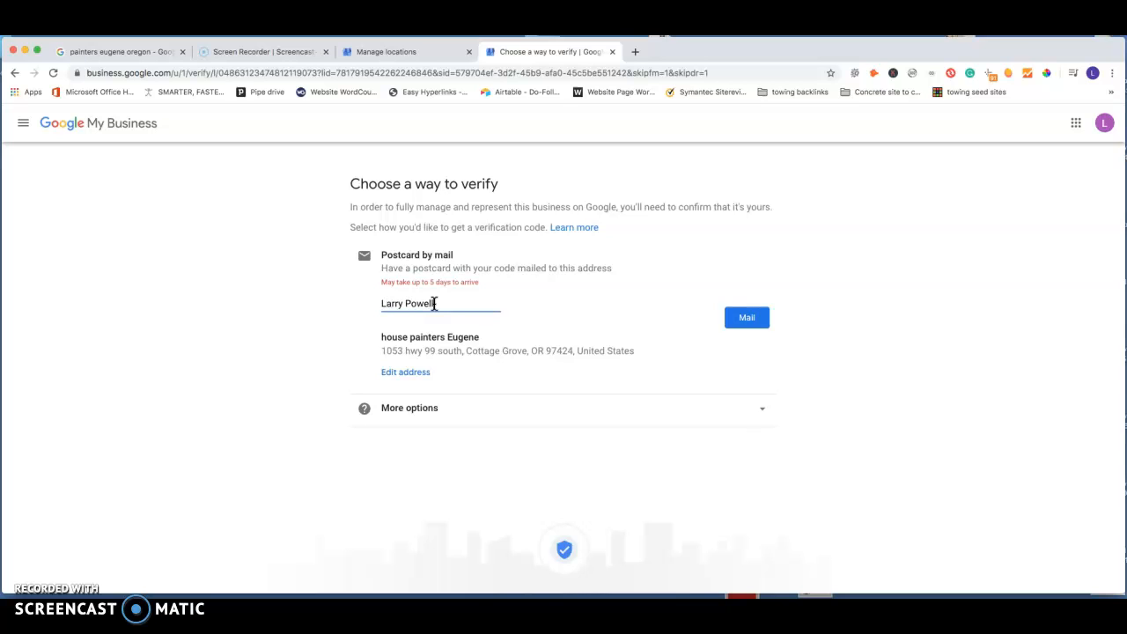
{"action": "left_click", "coordinate": [744, 319]}
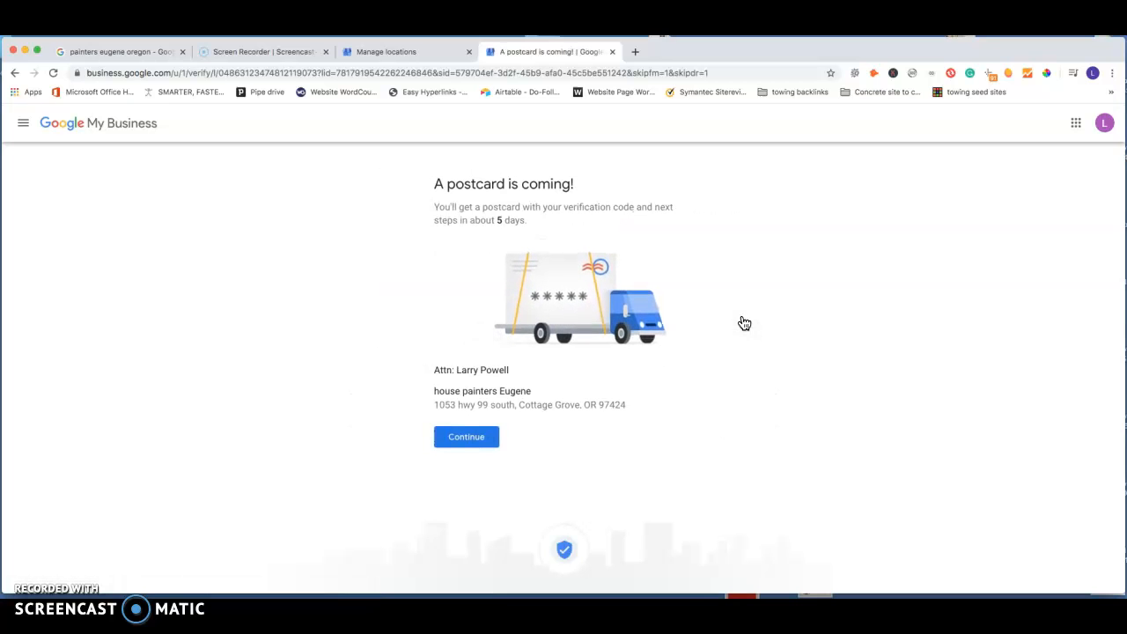
{"action": "left_click", "coordinate": [468, 441]}
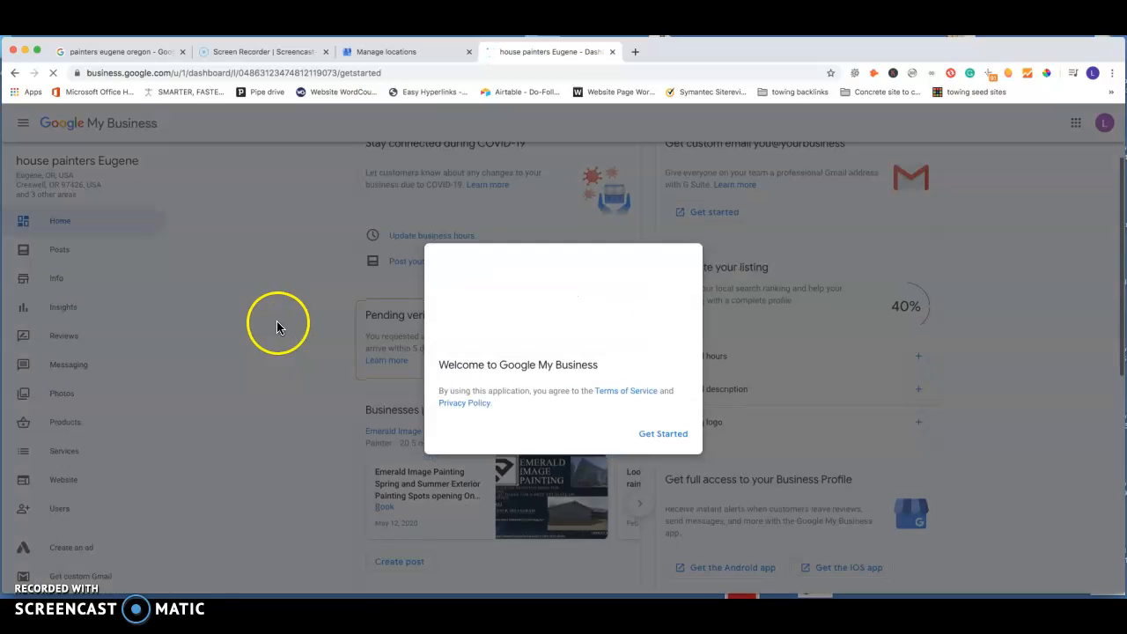
{"action": "left_click", "coordinate": [674, 438]}
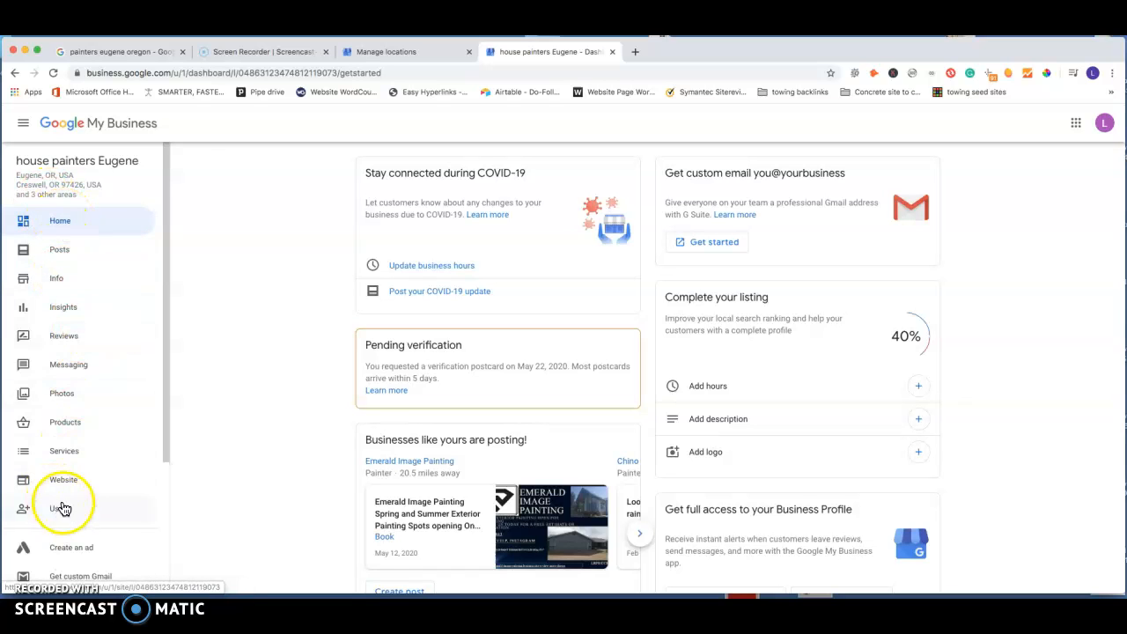
Step: Open the listing's business information and review its category, service areas, hours, phone, website, products, services and attributes
{"action": "left_click", "coordinate": [59, 280]}
{"action": "left_click", "coordinate": [269, 304]}
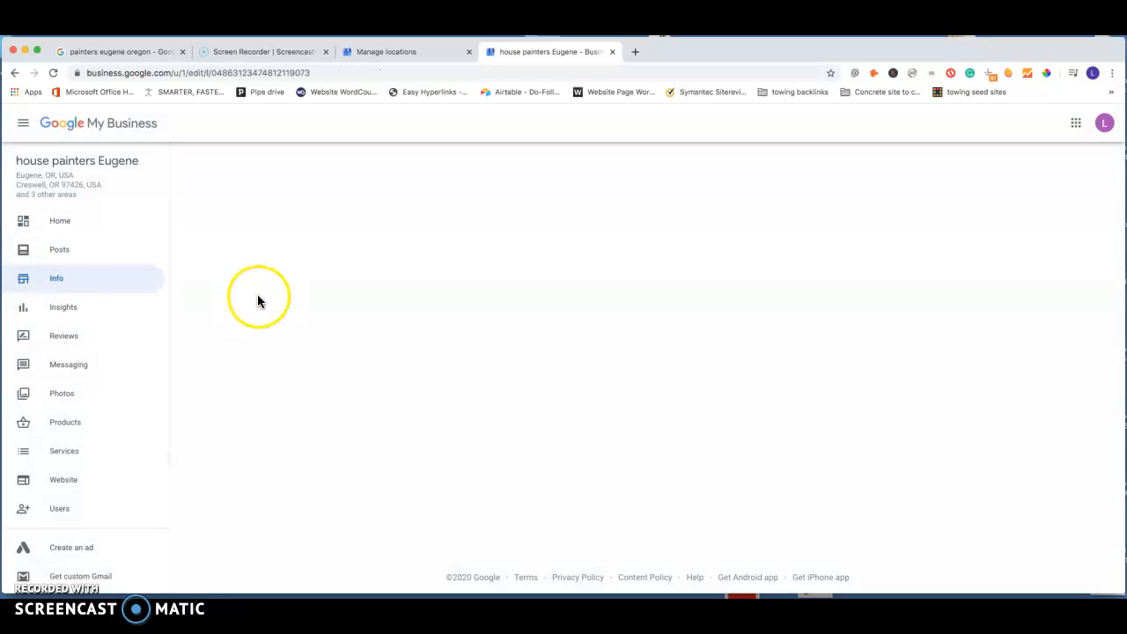
{"action": "scroll", "coordinate": [569, 334], "scroll_direction": "down", "scroll_amount": 2}
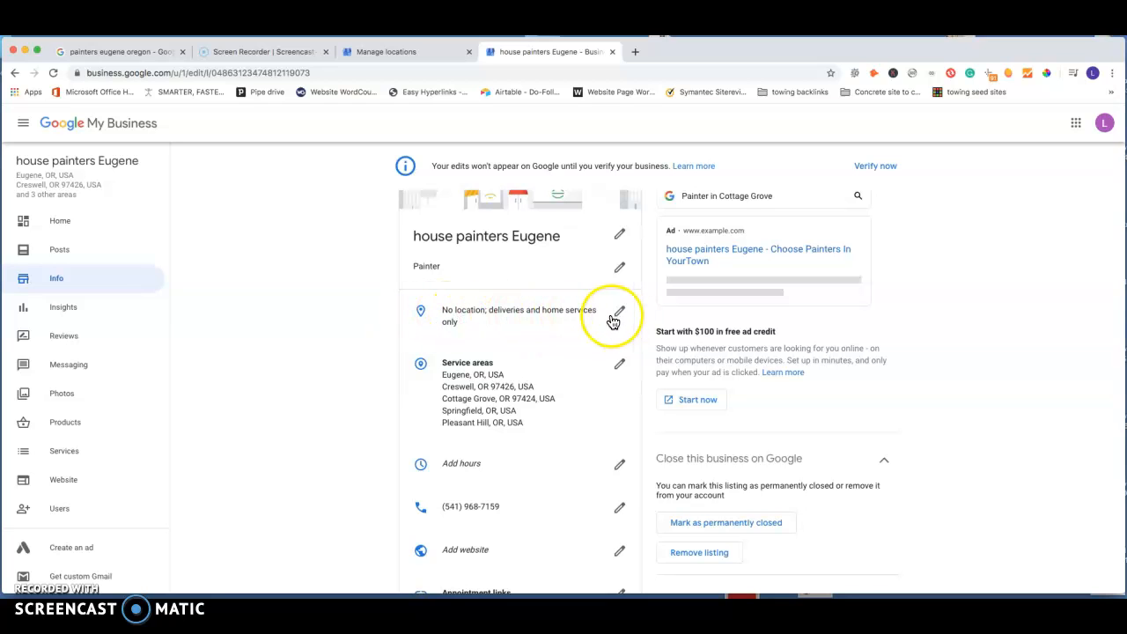
{"action": "scroll", "coordinate": [523, 330], "scroll_direction": "down", "scroll_amount": 1}
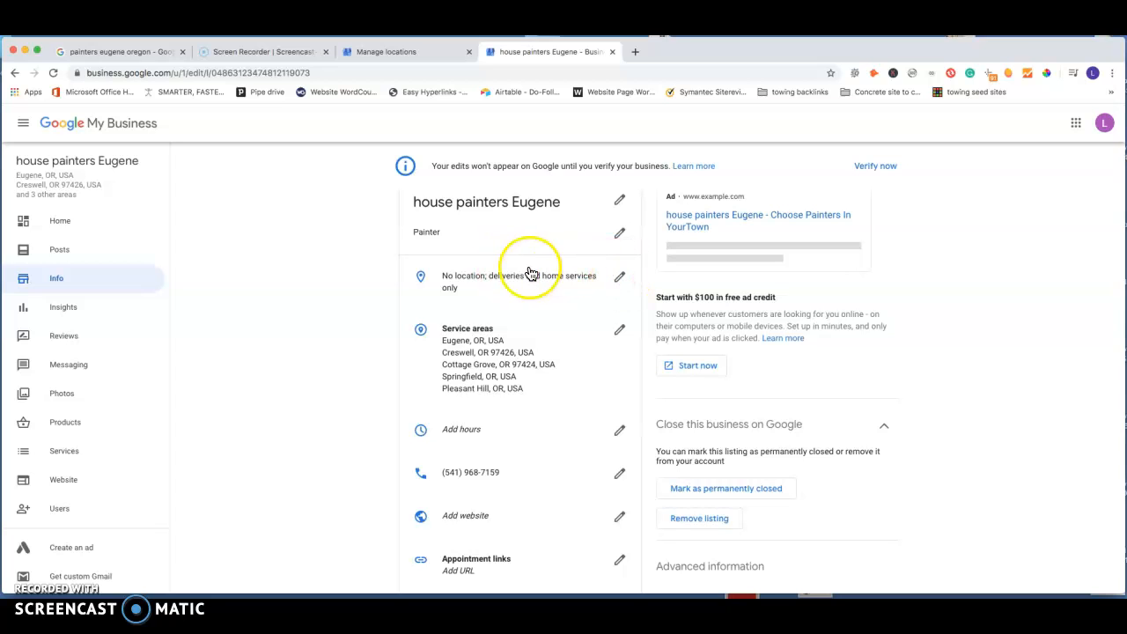
{"action": "scroll", "coordinate": [542, 299], "scroll_direction": "down", "scroll_amount": 3}
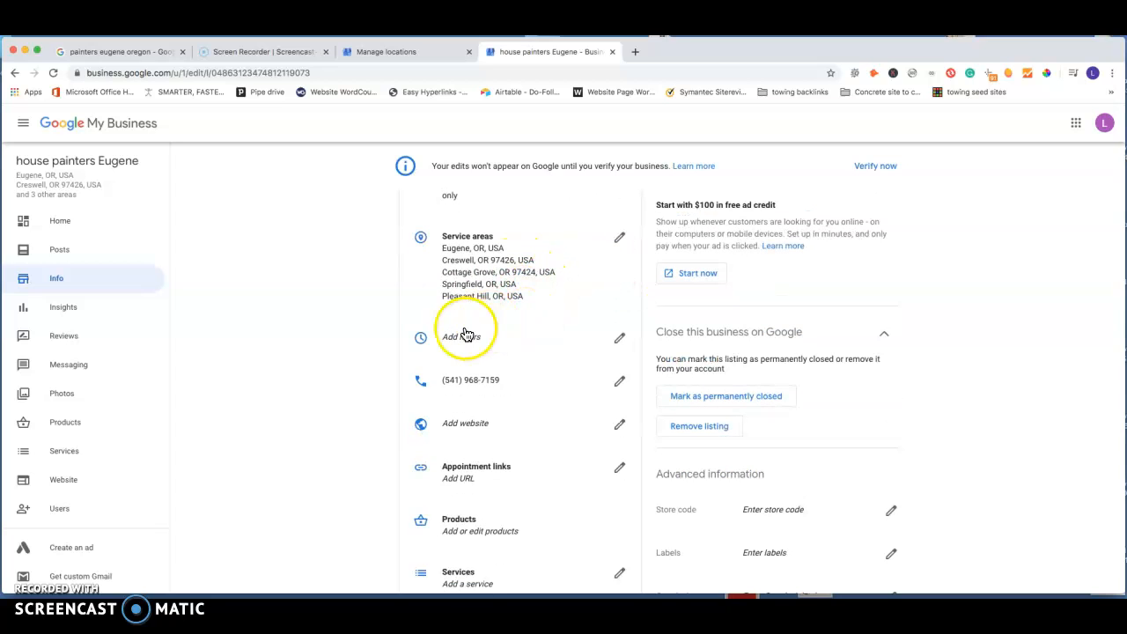
{"action": "scroll", "coordinate": [493, 365], "scroll_direction": "down", "scroll_amount": 2}
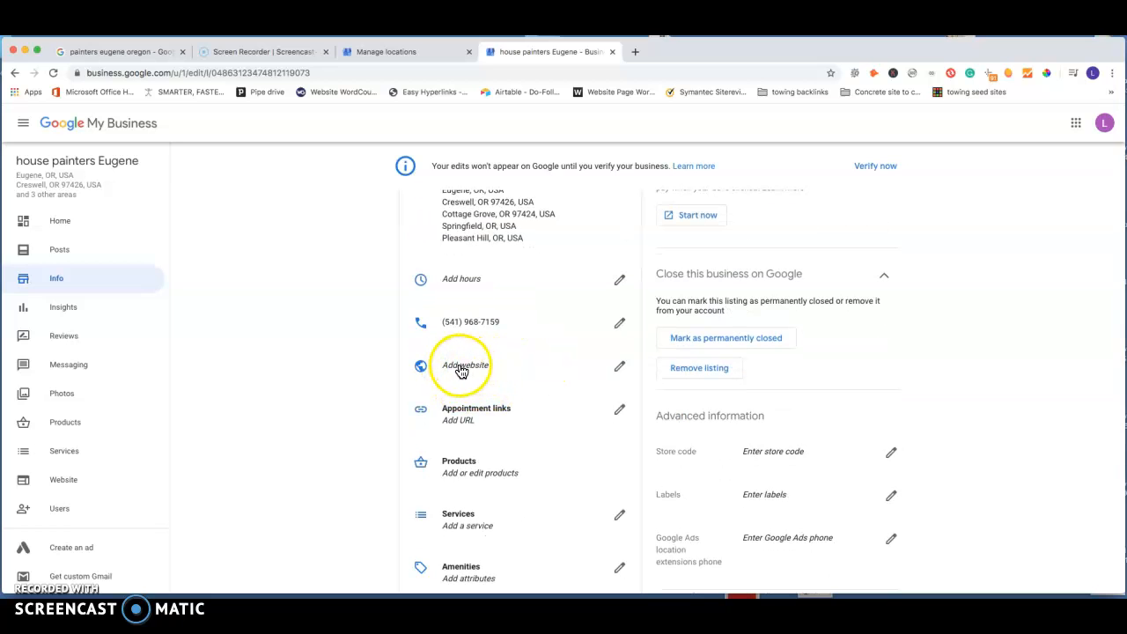
{"action": "scroll", "coordinate": [460, 370], "scroll_direction": "down", "scroll_amount": 1}
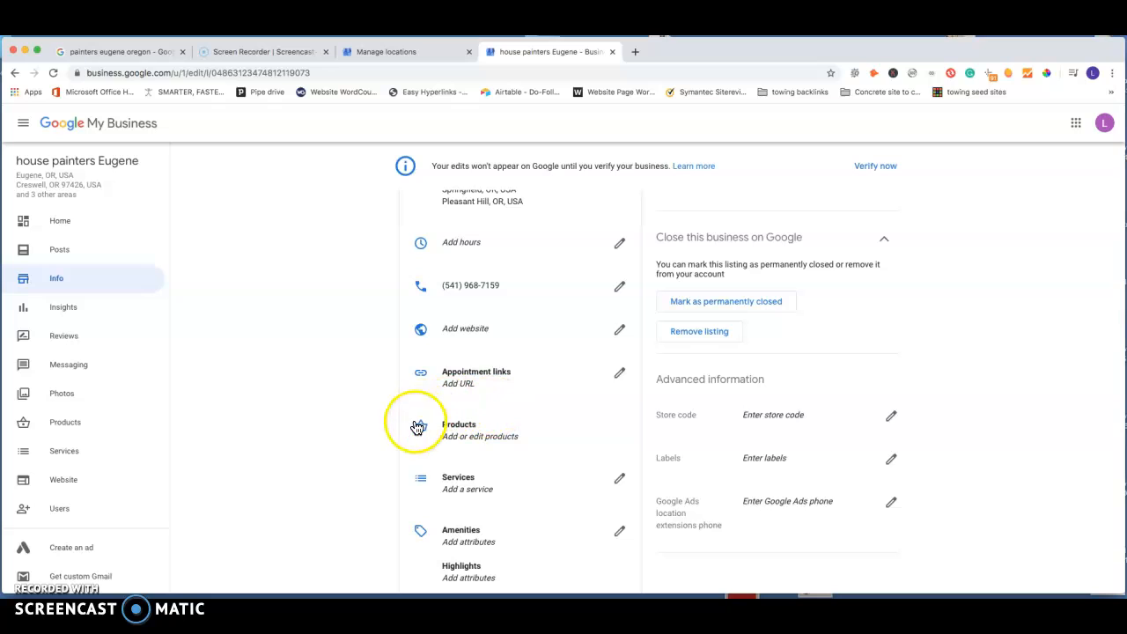
{"action": "left_click", "coordinate": [536, 439]}
{"action": "left_click", "coordinate": [524, 427]}
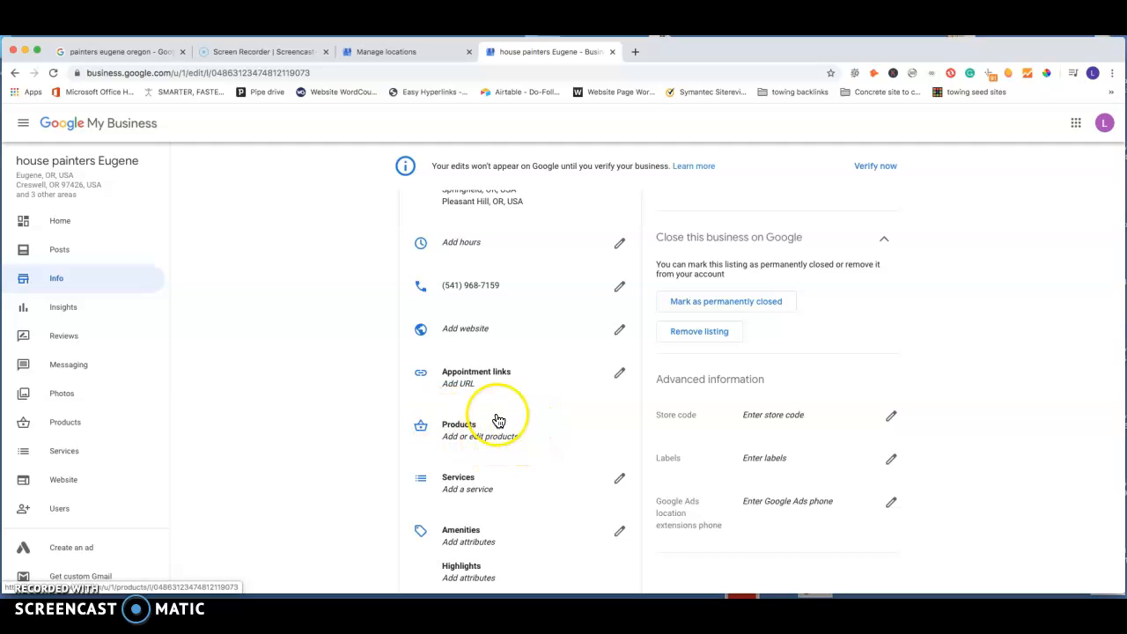
{"action": "scroll", "coordinate": [467, 429], "scroll_direction": "down", "scroll_amount": 1}
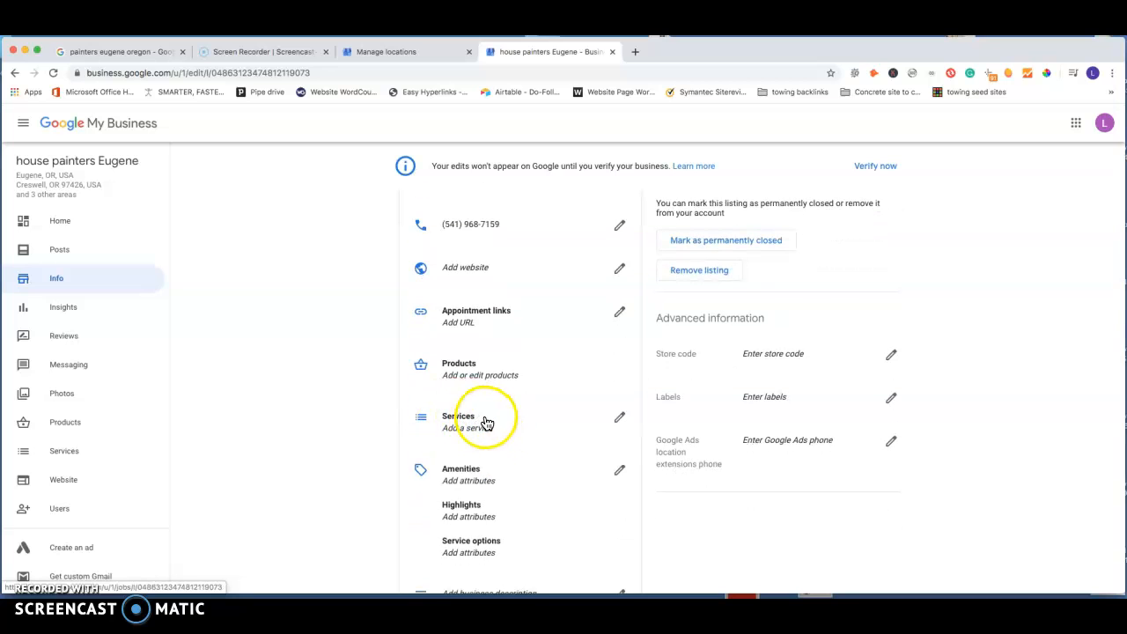
{"action": "scroll", "coordinate": [489, 423], "scroll_direction": "down", "scroll_amount": 2}
{"action": "scroll", "coordinate": [487, 425], "scroll_direction": "down", "scroll_amount": 1}
{"action": "left_click", "coordinate": [616, 452]}
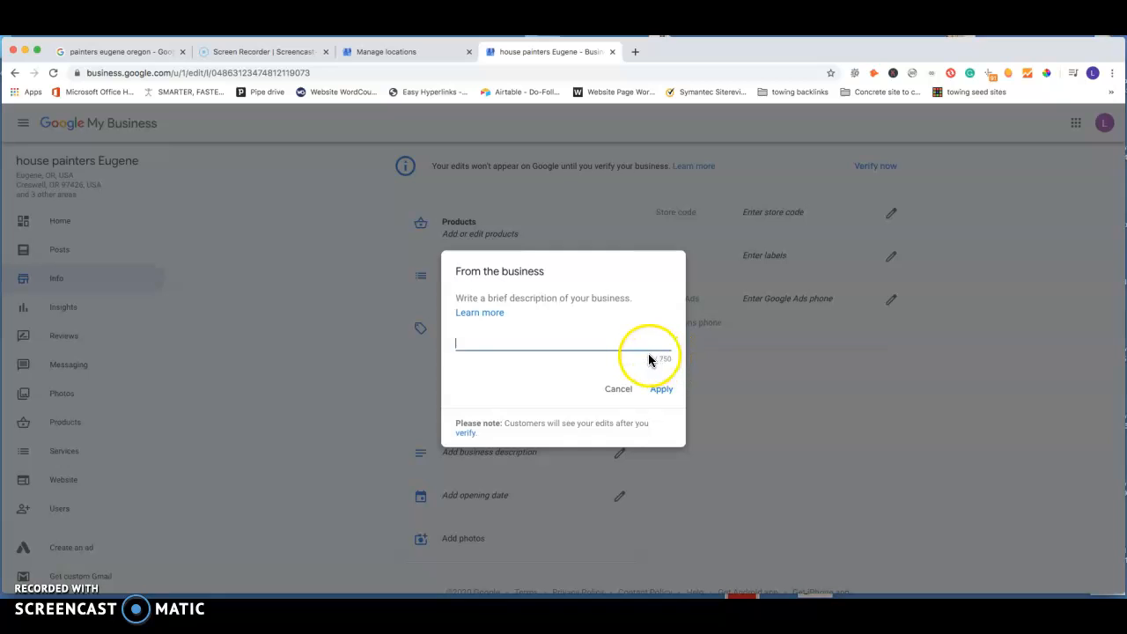
{"action": "left_click", "coordinate": [467, 344]}
{"action": "left_click", "coordinate": [621, 390]}
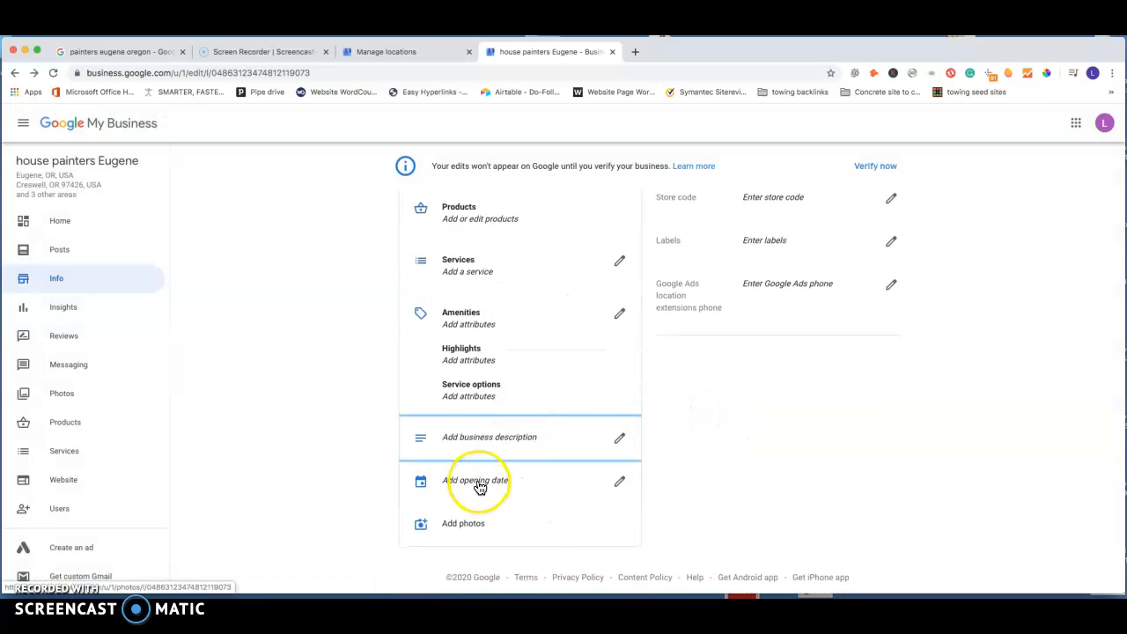
Step: Open the listing's photos section, dismiss the introductory tip, and examine the logo, cover and video upload options
{"action": "left_click", "coordinate": [463, 527]}
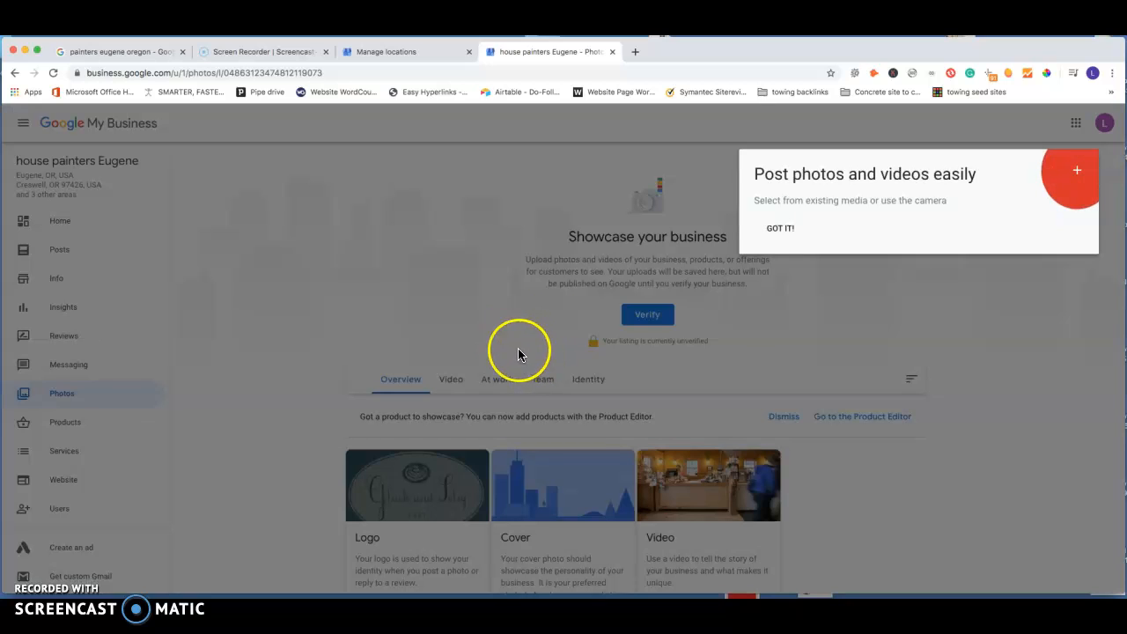
{"action": "left_click", "coordinate": [1013, 314]}
{"action": "scroll", "coordinate": [792, 309], "scroll_direction": "down", "scroll_amount": 3}
{"action": "scroll", "coordinate": [700, 300], "scroll_direction": "down", "scroll_amount": 3}
{"action": "scroll", "coordinate": [755, 284], "scroll_direction": "up", "scroll_amount": 5}
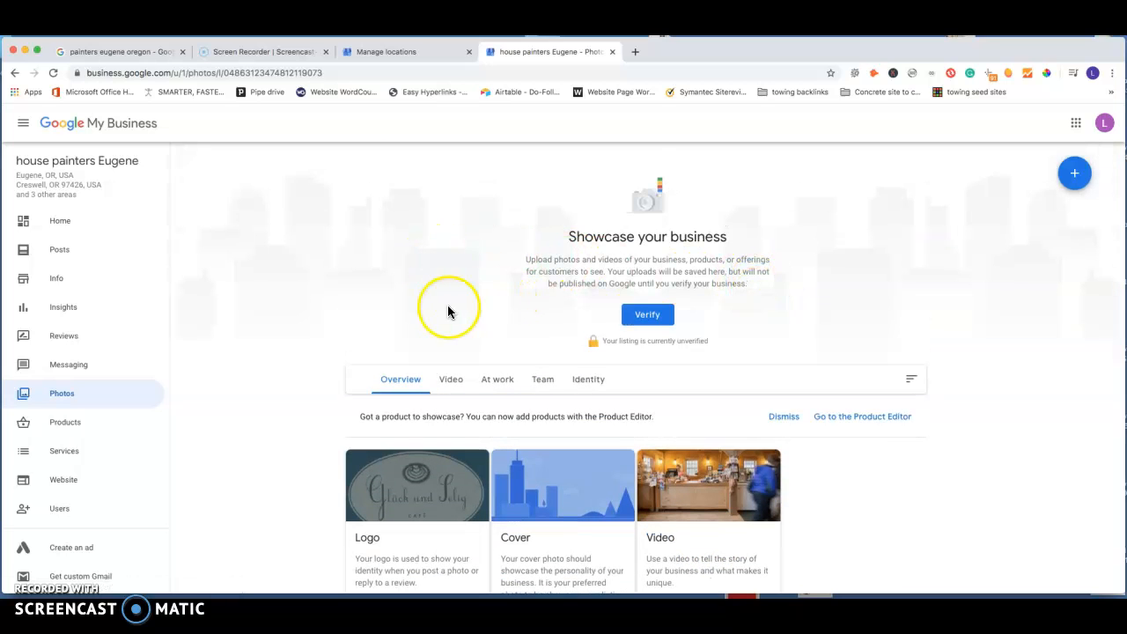
{"action": "scroll", "coordinate": [448, 311], "scroll_direction": "down", "scroll_amount": 2}
{"action": "scroll", "coordinate": [441, 299], "scroll_direction": "up", "scroll_amount": 2}
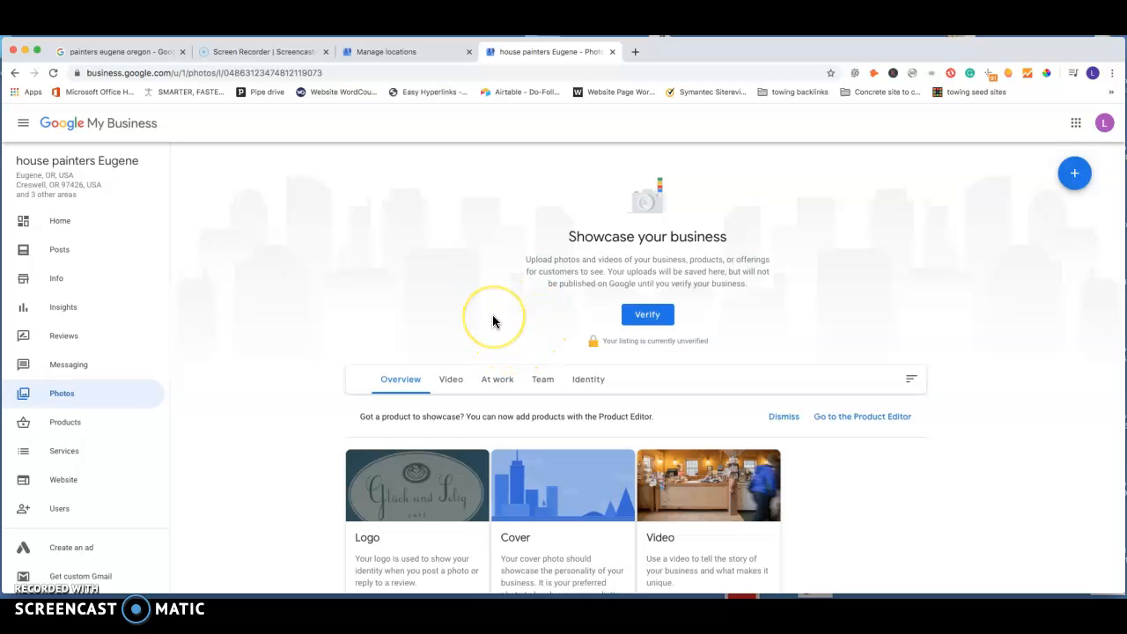
{"action": "scroll", "coordinate": [501, 298], "scroll_direction": "down", "scroll_amount": 3}
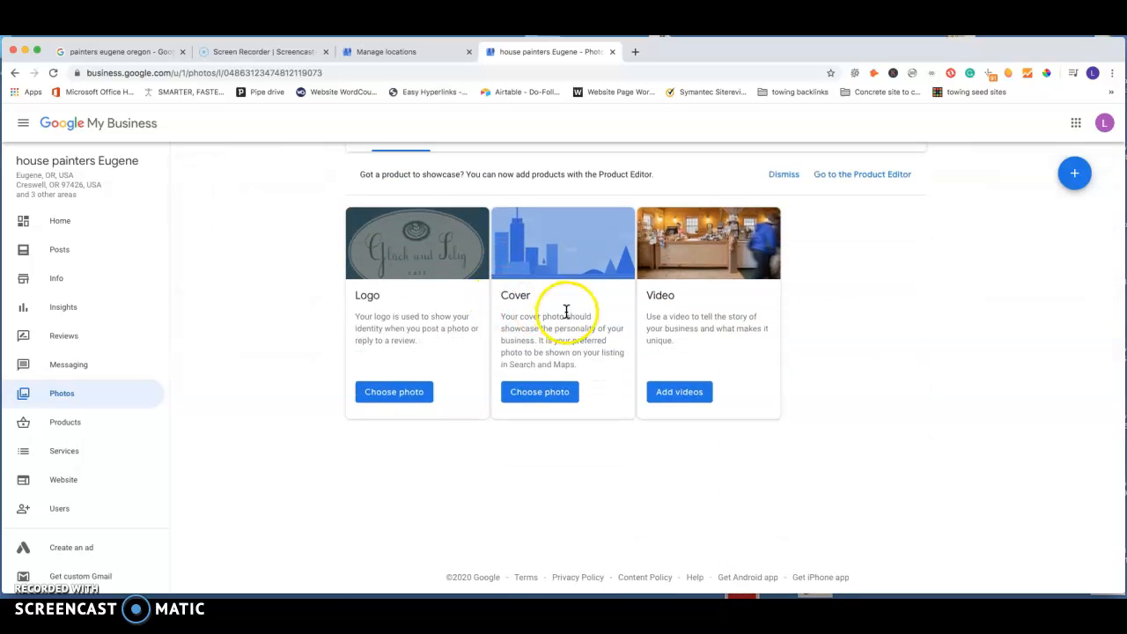
{"action": "scroll", "coordinate": [464, 269], "scroll_direction": "up", "scroll_amount": 3}
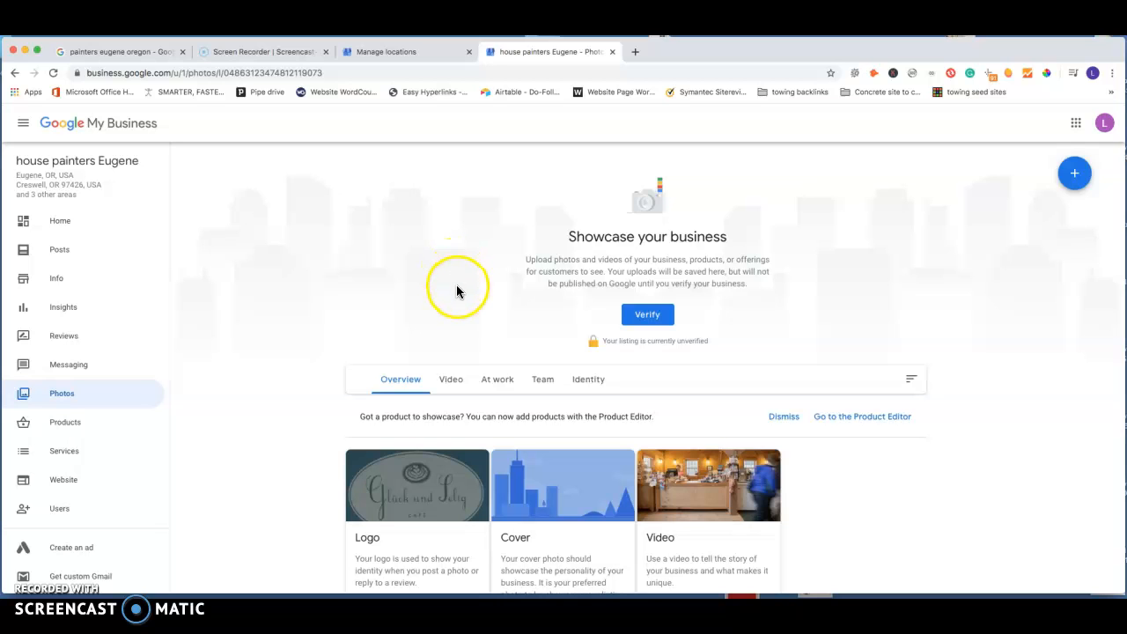
{"action": "scroll", "coordinate": [499, 315], "scroll_direction": "down", "scroll_amount": 1}
{"action": "scroll", "coordinate": [498, 313], "scroll_direction": "down", "scroll_amount": 3}
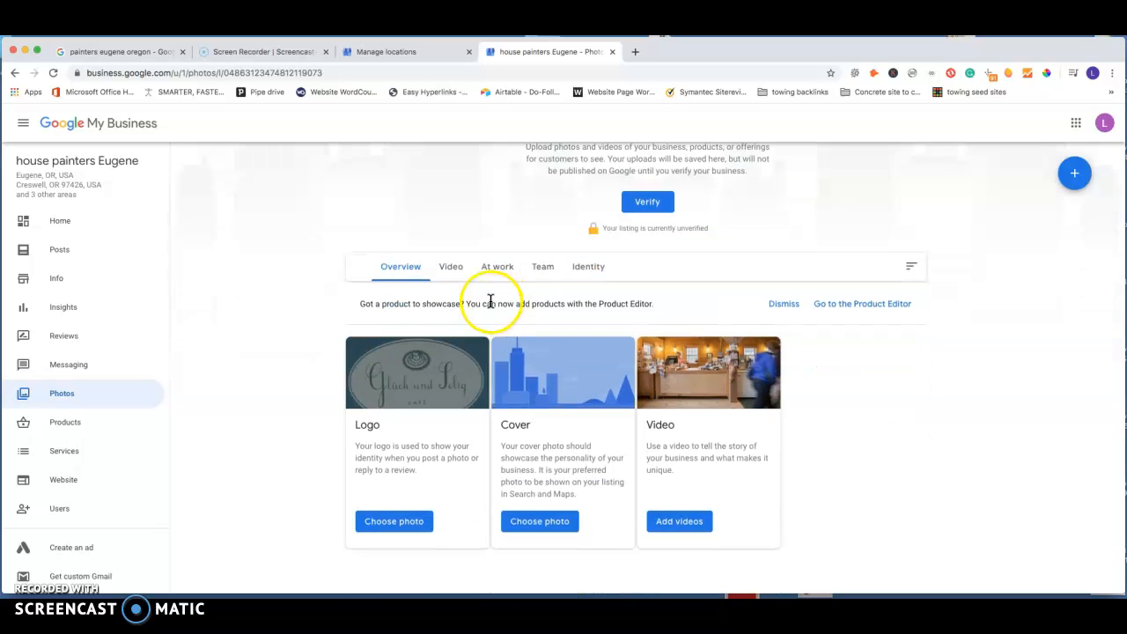
{"action": "scroll", "coordinate": [431, 286], "scroll_direction": "up", "scroll_amount": 4}
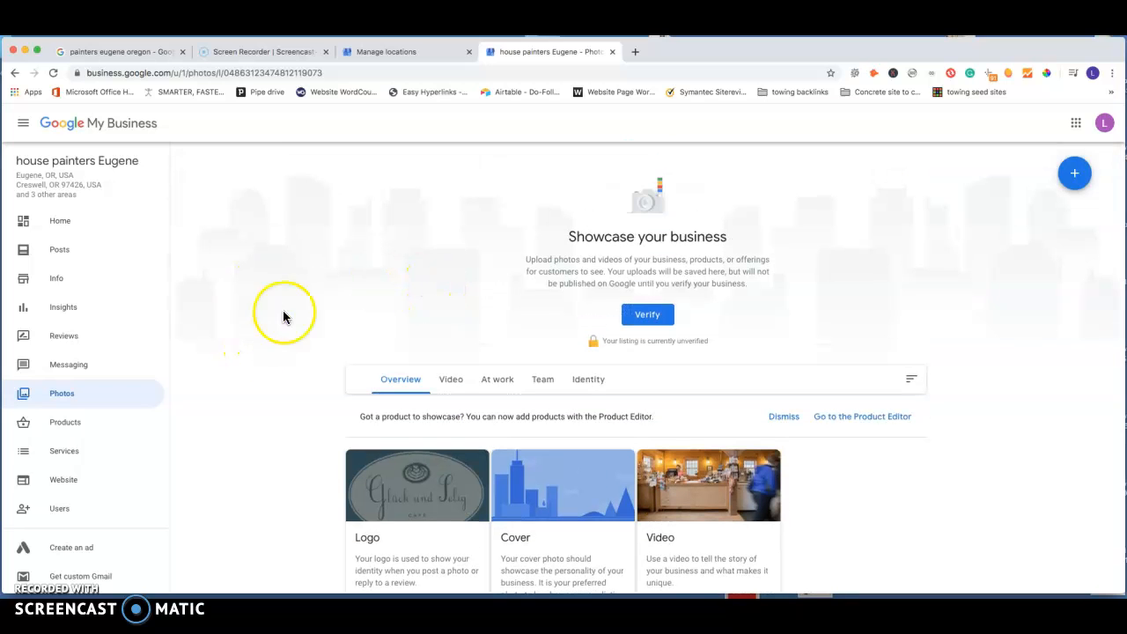
Step: Return to the listing's home dashboard and review its COVID-19 update, pending verification, posting and listing completion cards
{"action": "left_click", "coordinate": [86, 230]}
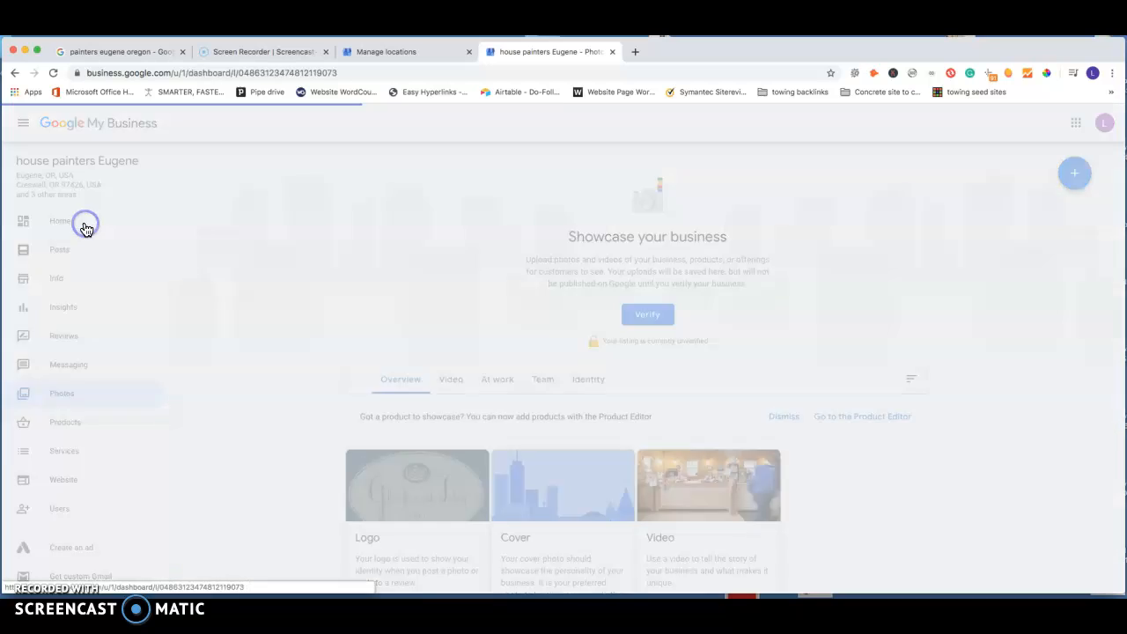
{"action": "scroll", "coordinate": [493, 292], "scroll_direction": "down", "scroll_amount": 2}
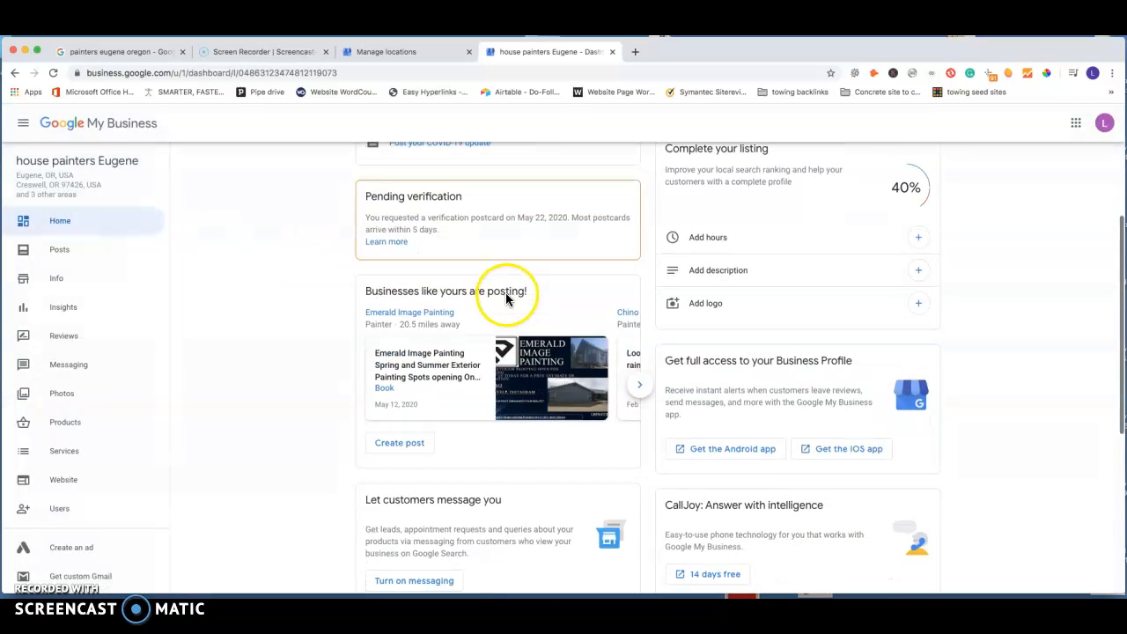
{"action": "scroll", "coordinate": [568, 274], "scroll_direction": "up", "scroll_amount": 2}
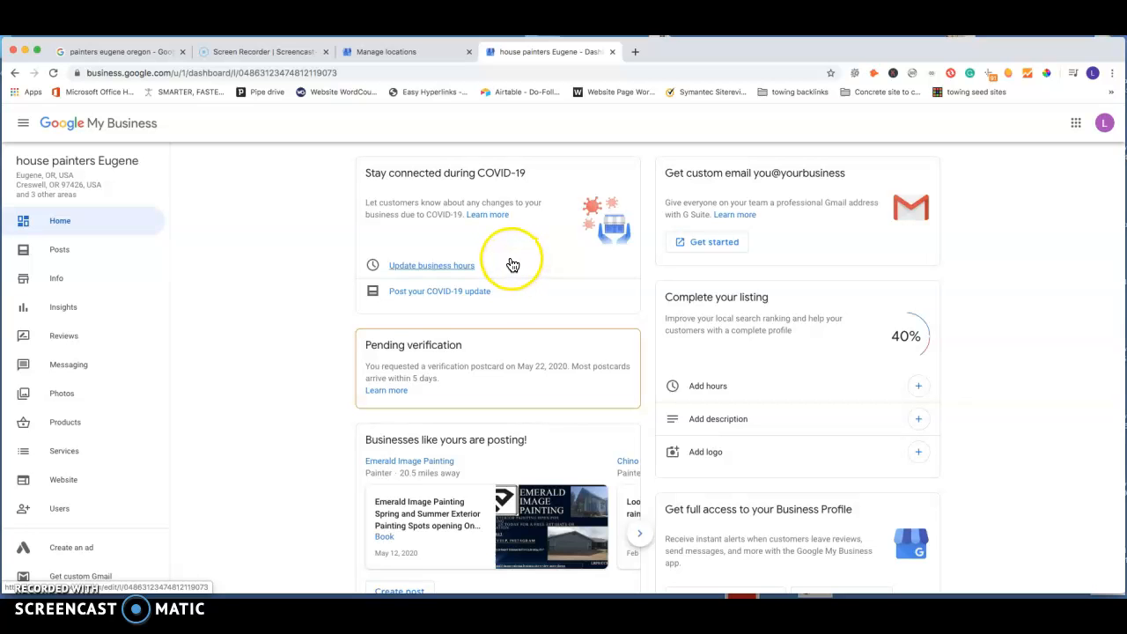
{"action": "scroll", "coordinate": [511, 269], "scroll_direction": "down", "scroll_amount": 1}
{"action": "scroll", "coordinate": [428, 264], "scroll_direction": "up", "scroll_amount": 1}
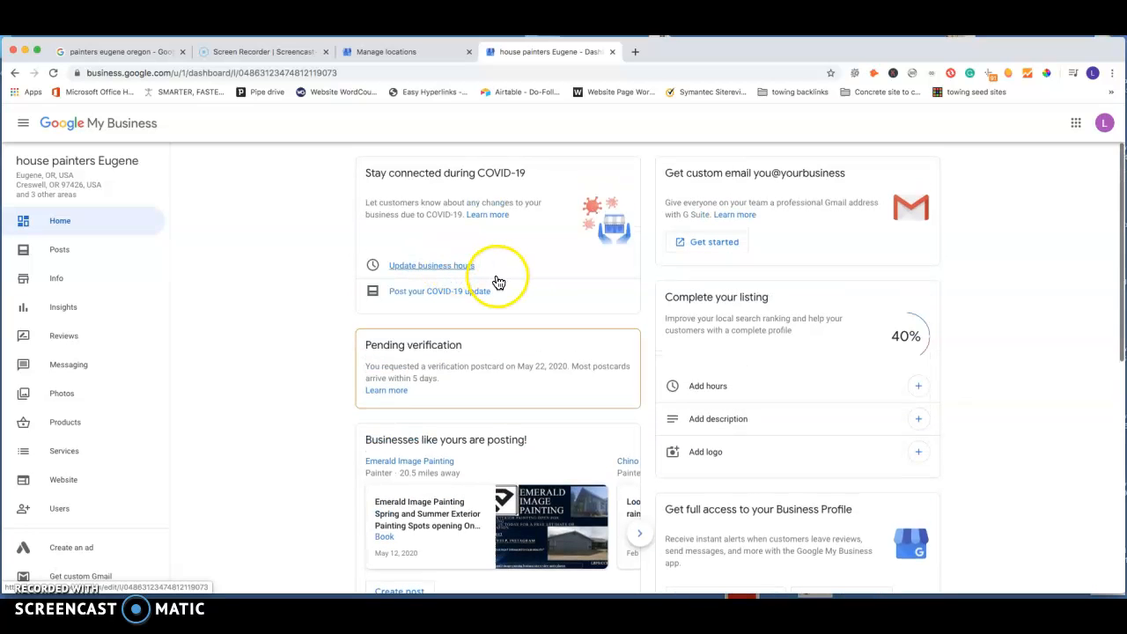